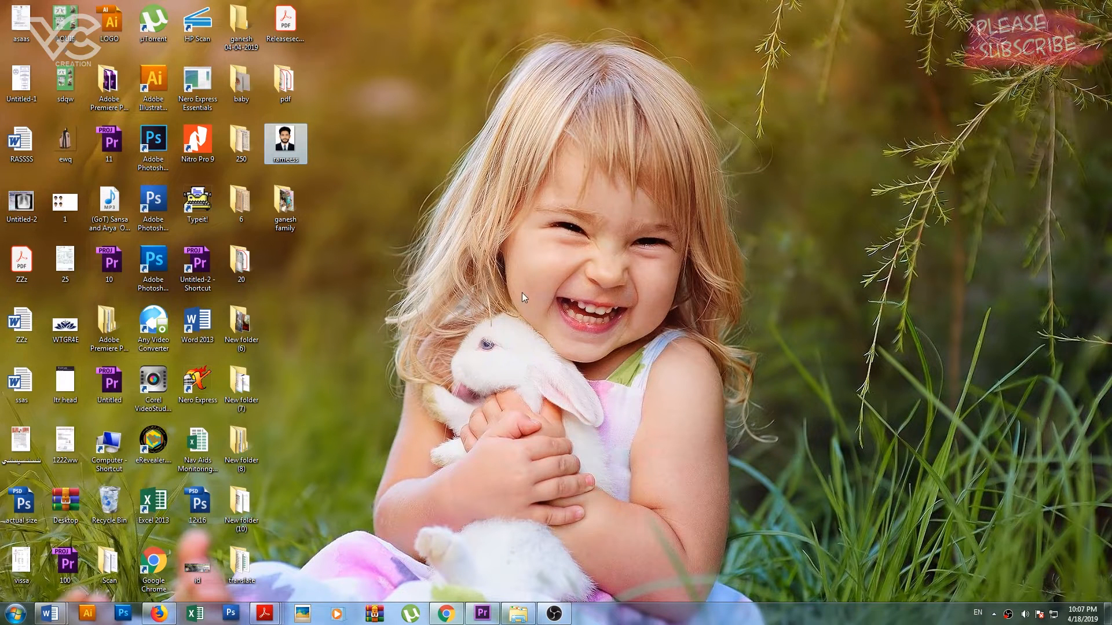
Step: Open the portrait photo from the desktop in Adobe Photoshop CS5
click(161, 262)
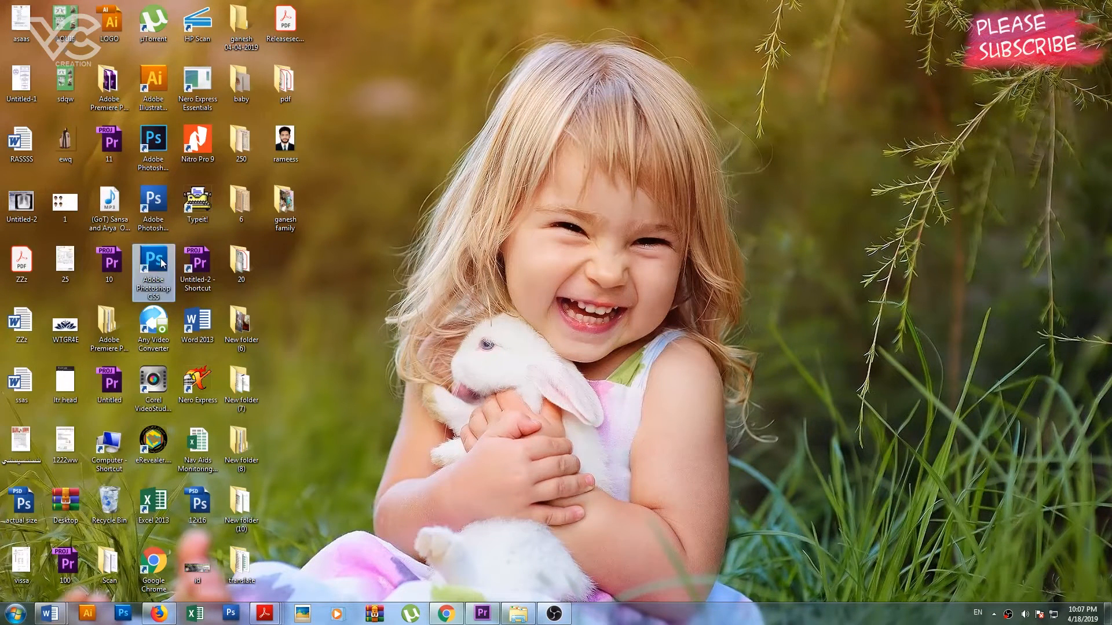
click(293, 139)
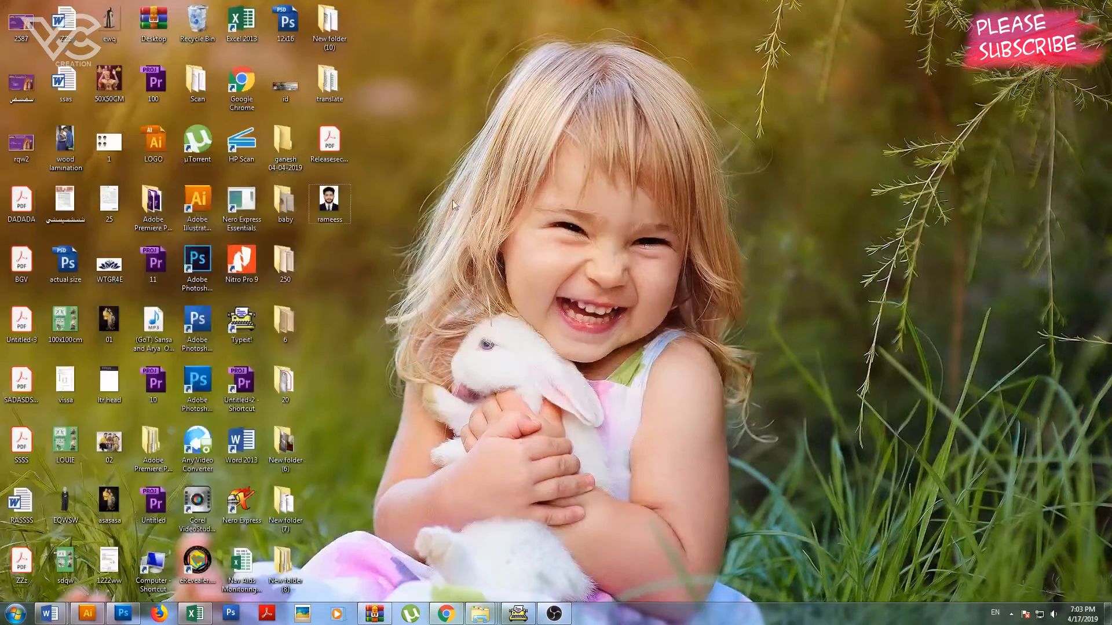
drag(328, 201, 197, 382)
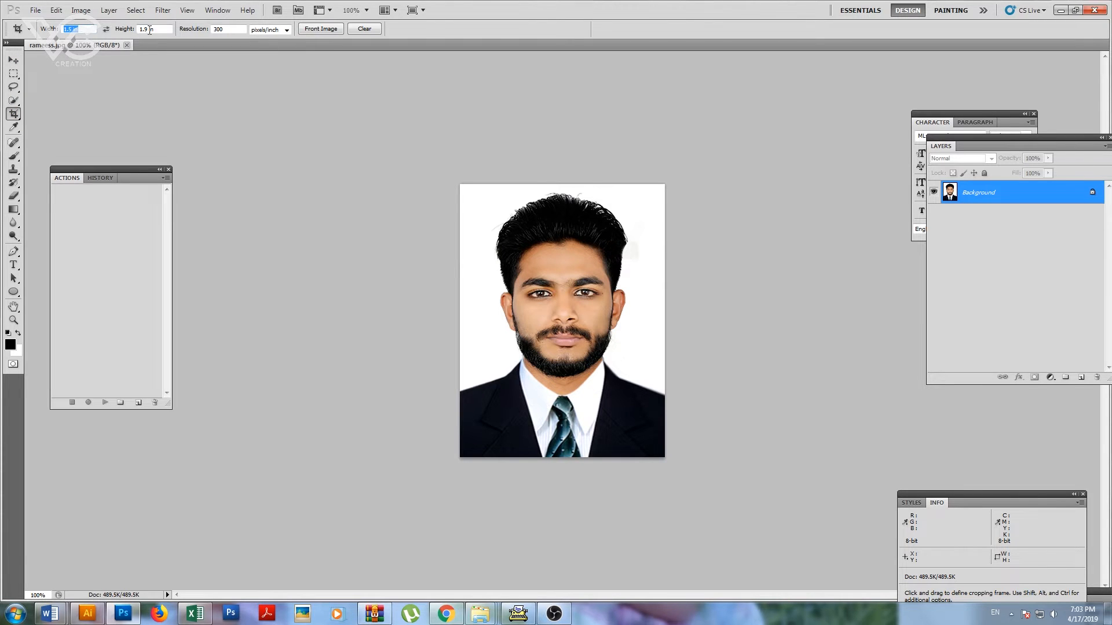
Step: Crop the portrait to 1.5 in wide by 1.9 in high at 300 pixels/inch, keeping the full width and head
key(Tab)
key(Tab)
drag(434, 157, 850, 527)
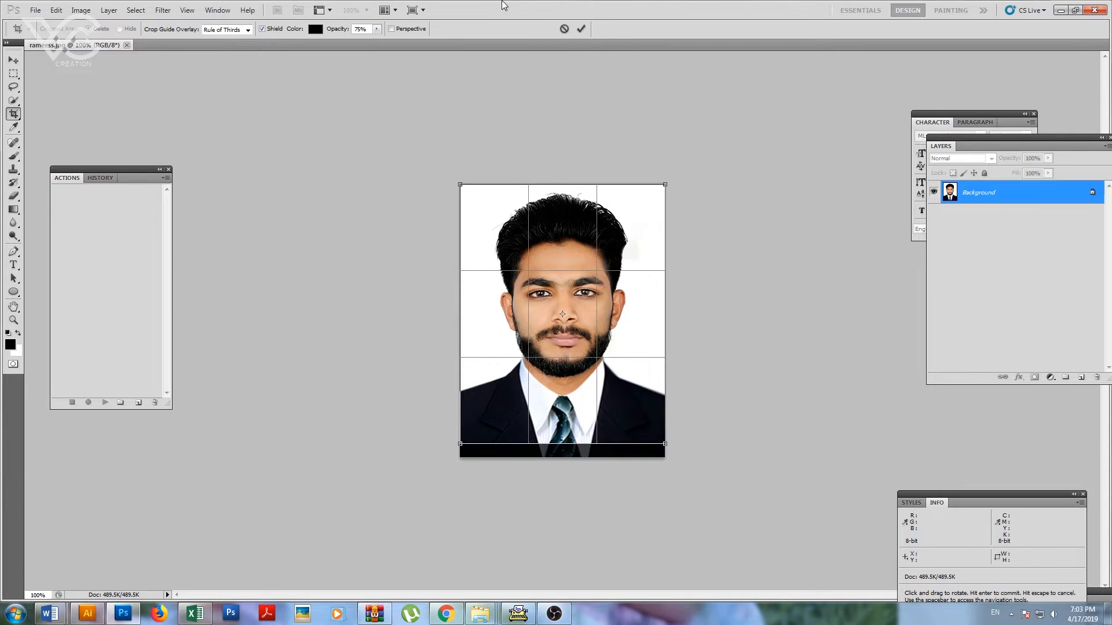
click(581, 29)
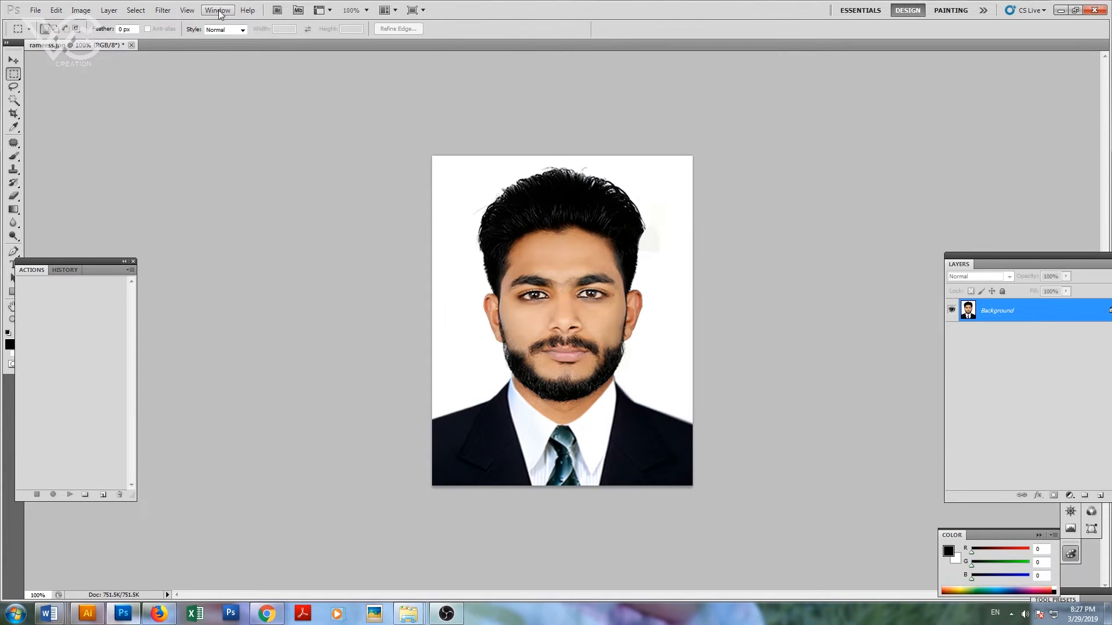
Step: Create a new action named pp6 assigned to function key F6 and start recording it
click(217, 10)
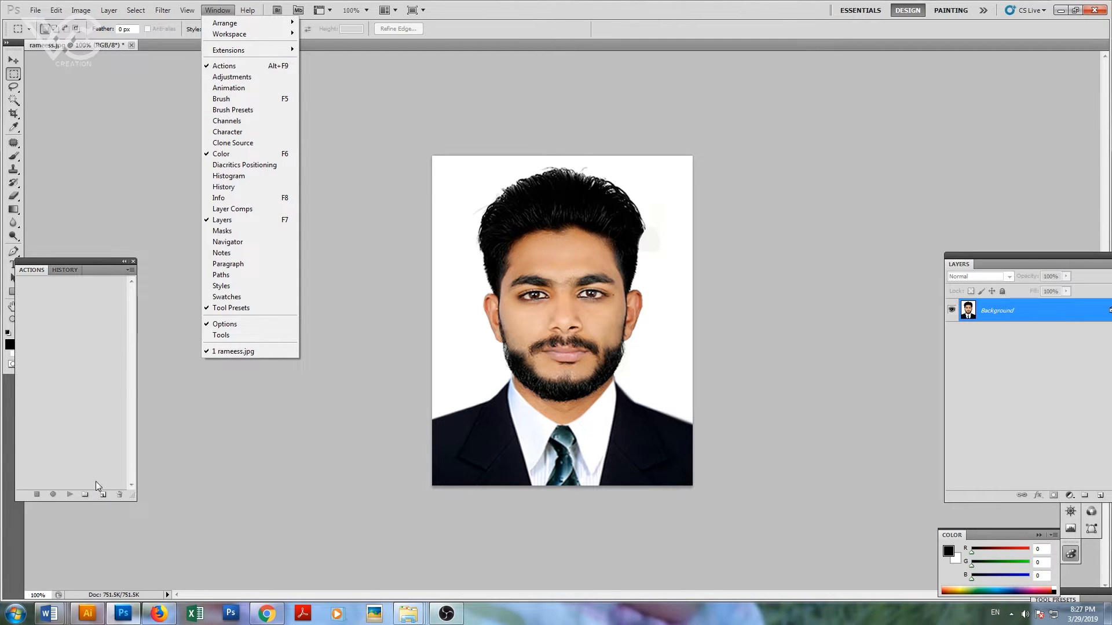
click(103, 496)
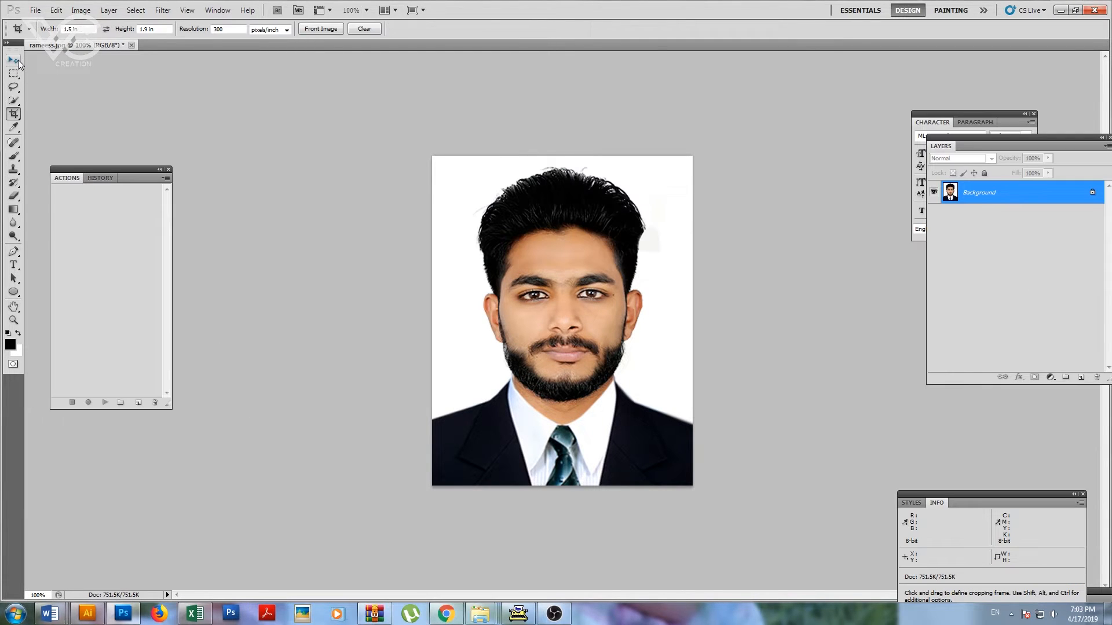
click(14, 60)
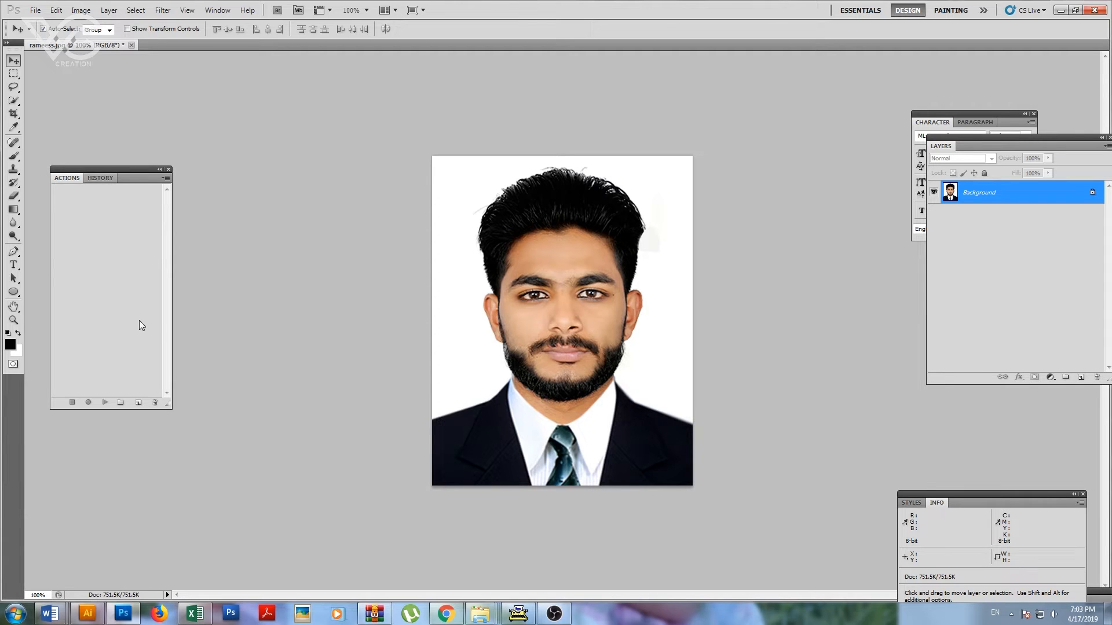
drag(113, 167, 252, 127)
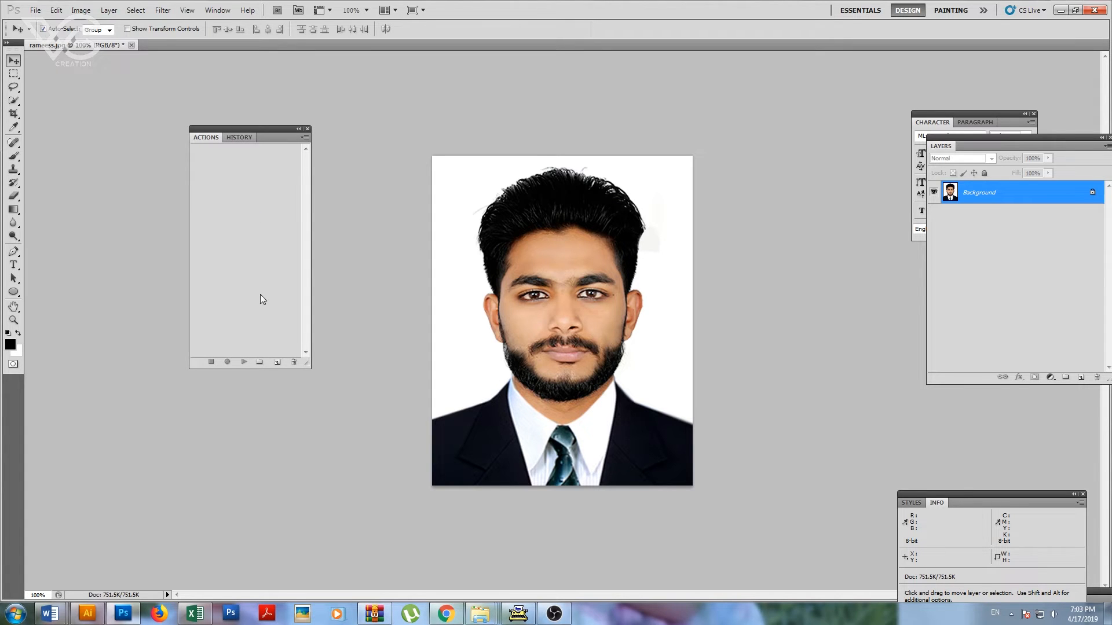
click(278, 363)
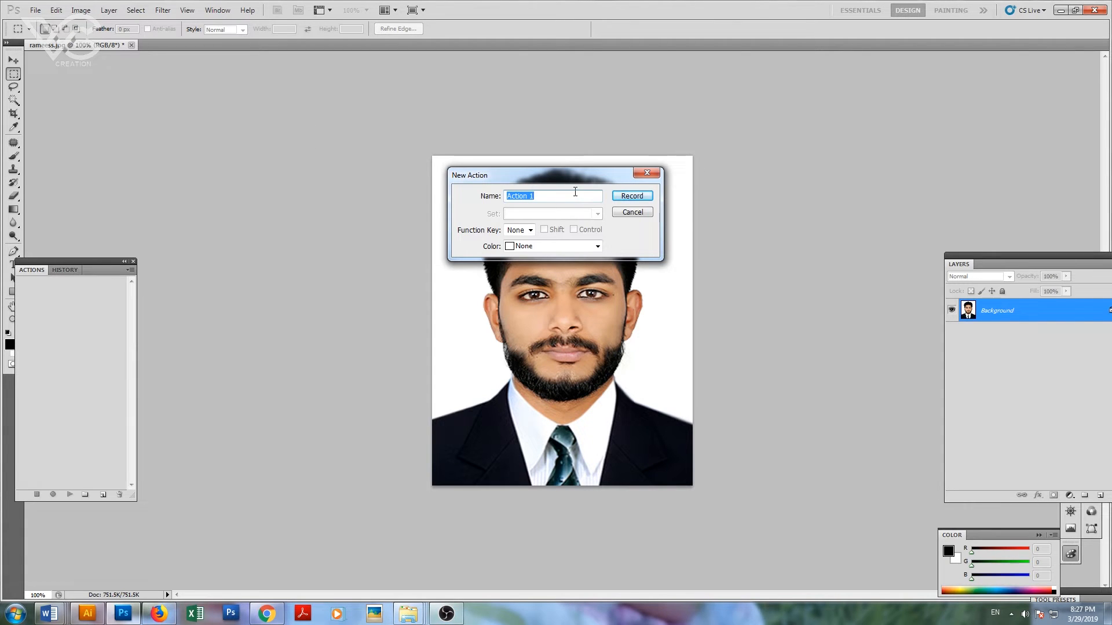
text(pp6)
click(524, 230)
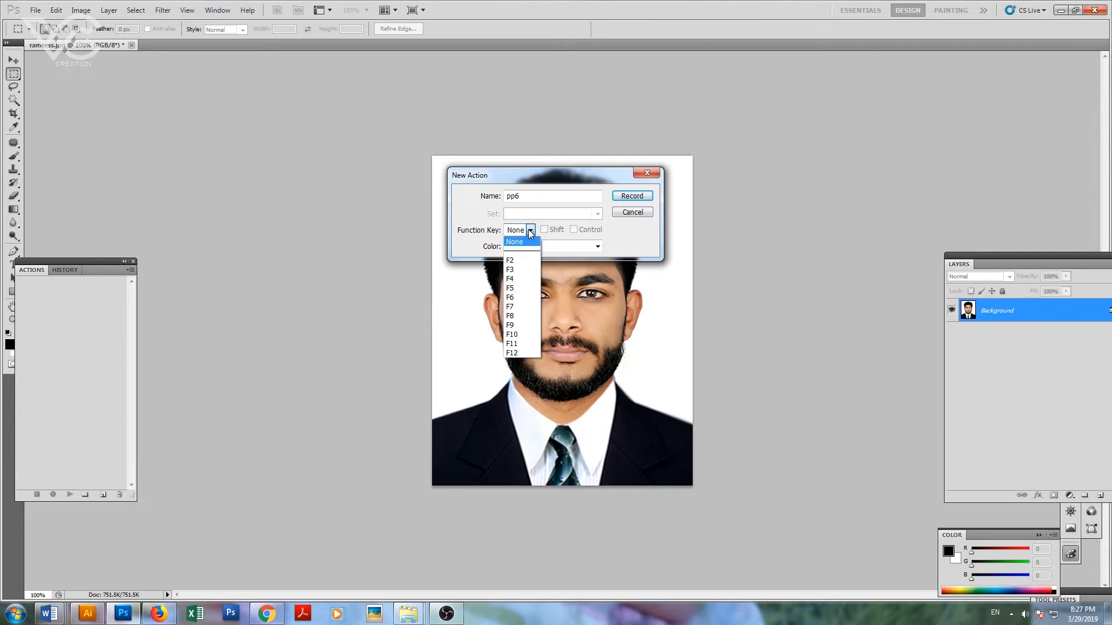
click(514, 298)
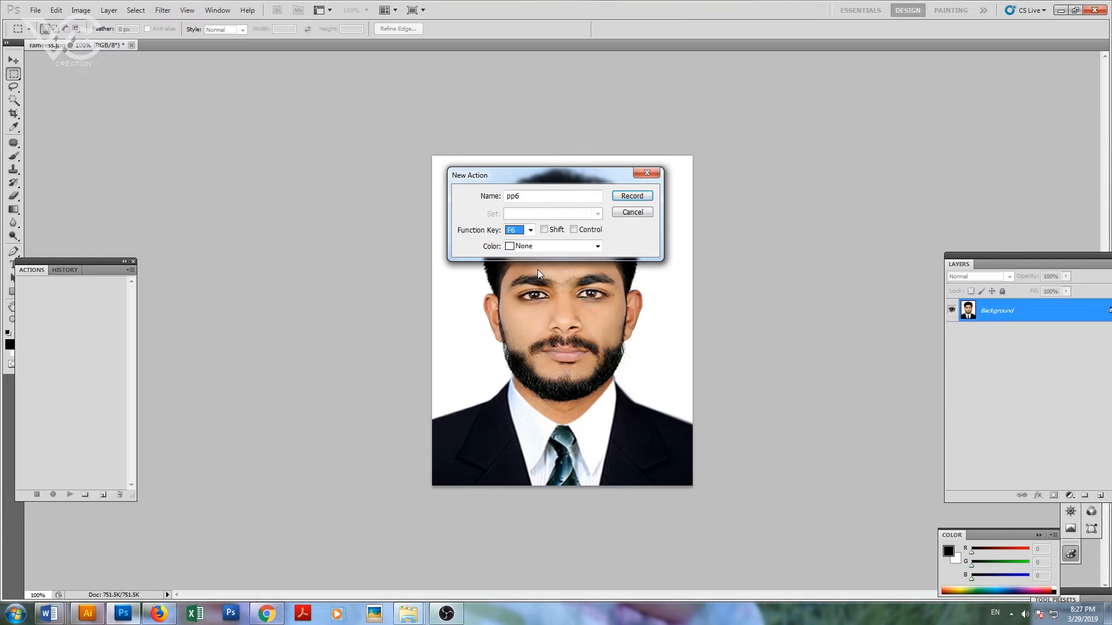
click(632, 197)
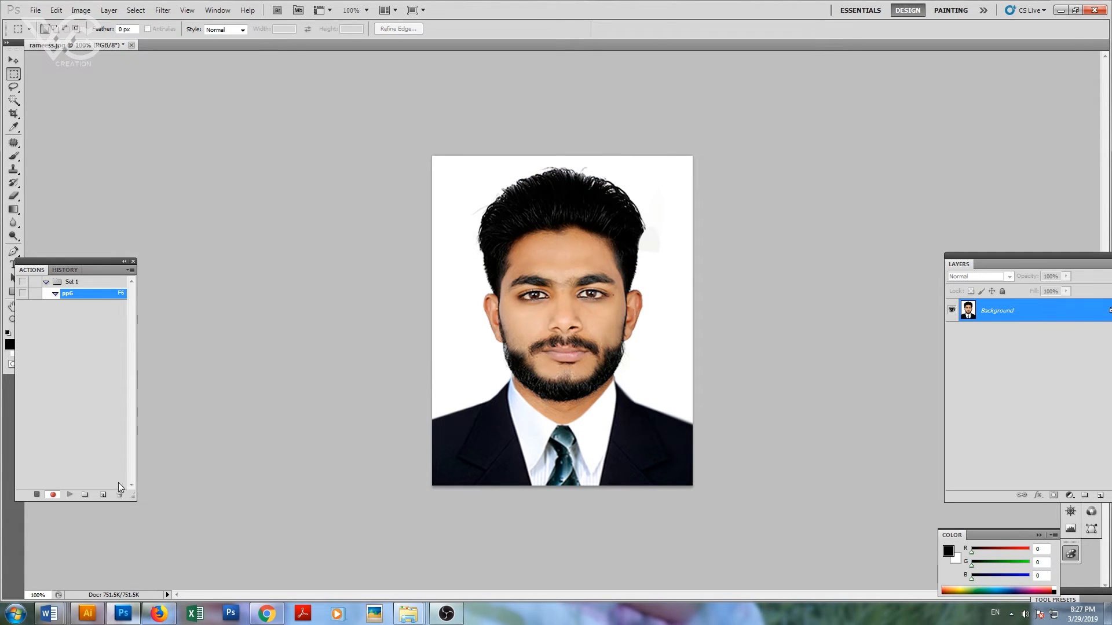
Step: Select the whole cropped portrait with the Rectangular Marquee tool and apply a black stroke around its edge
click(13, 115)
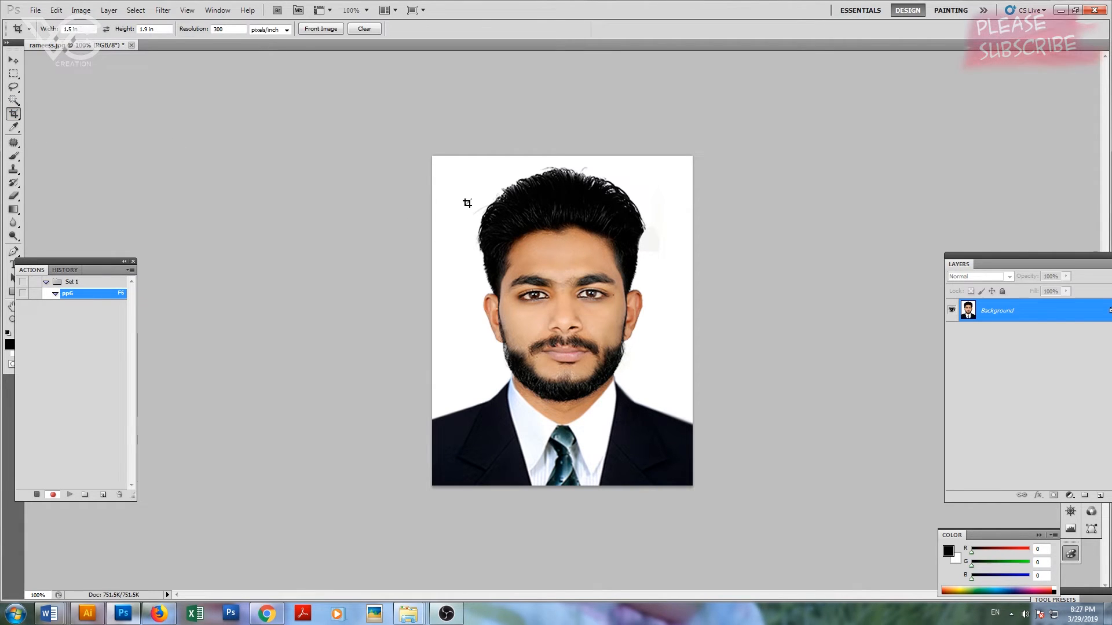
click(14, 74)
drag(367, 124, 713, 504)
right_click(643, 374)
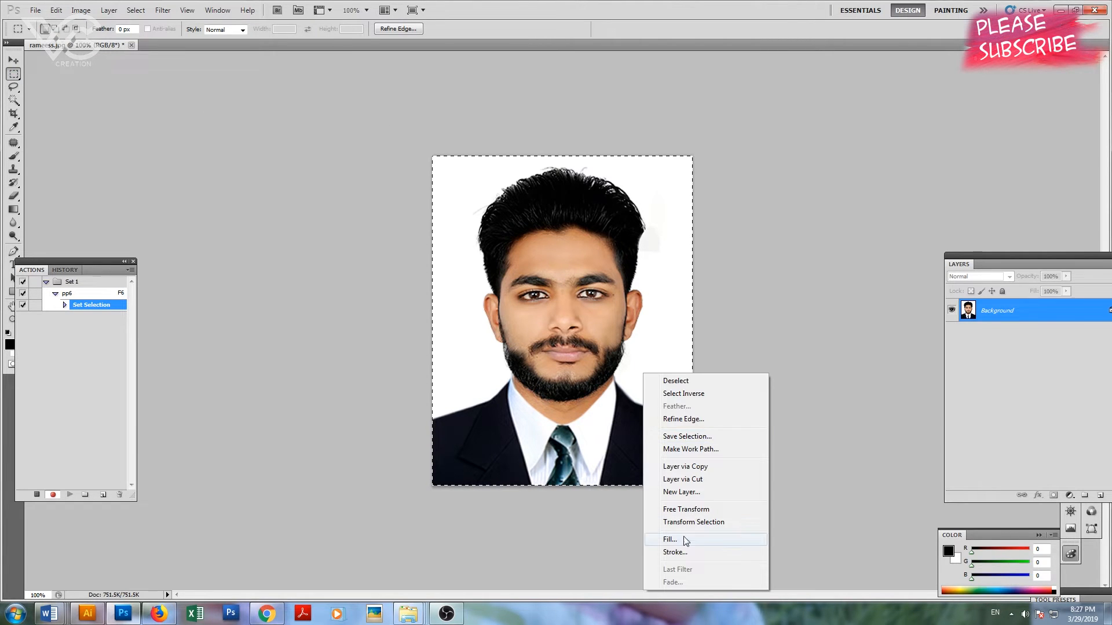
click(677, 553)
click(633, 170)
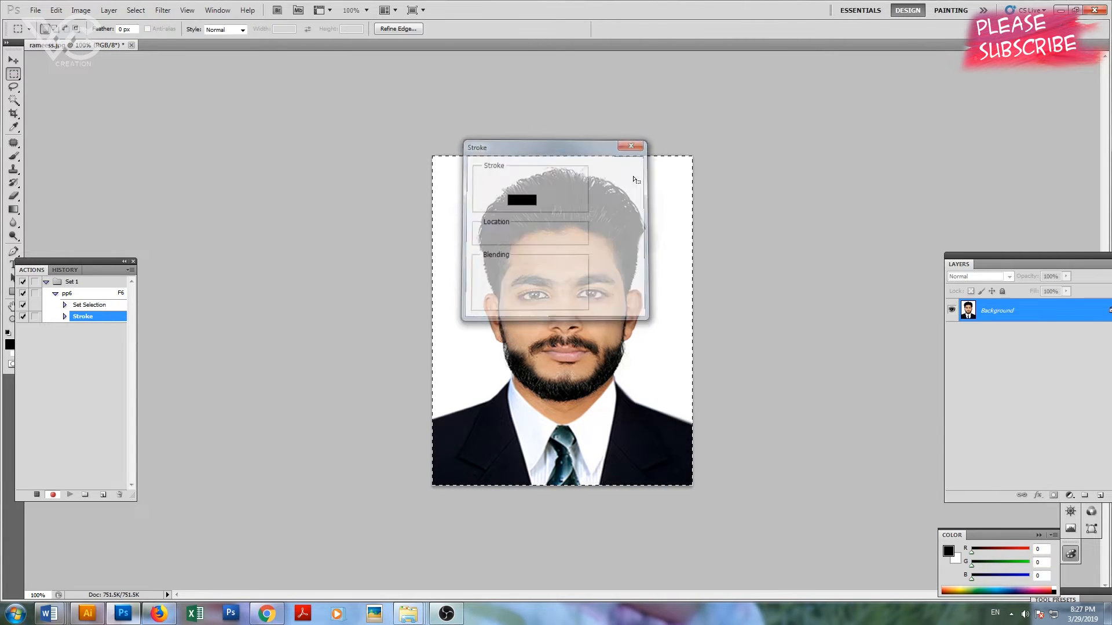
Step: Clear the selection, select the entire outlined portrait again and copy it
key(ctrl+d)
key(ctrl+a)
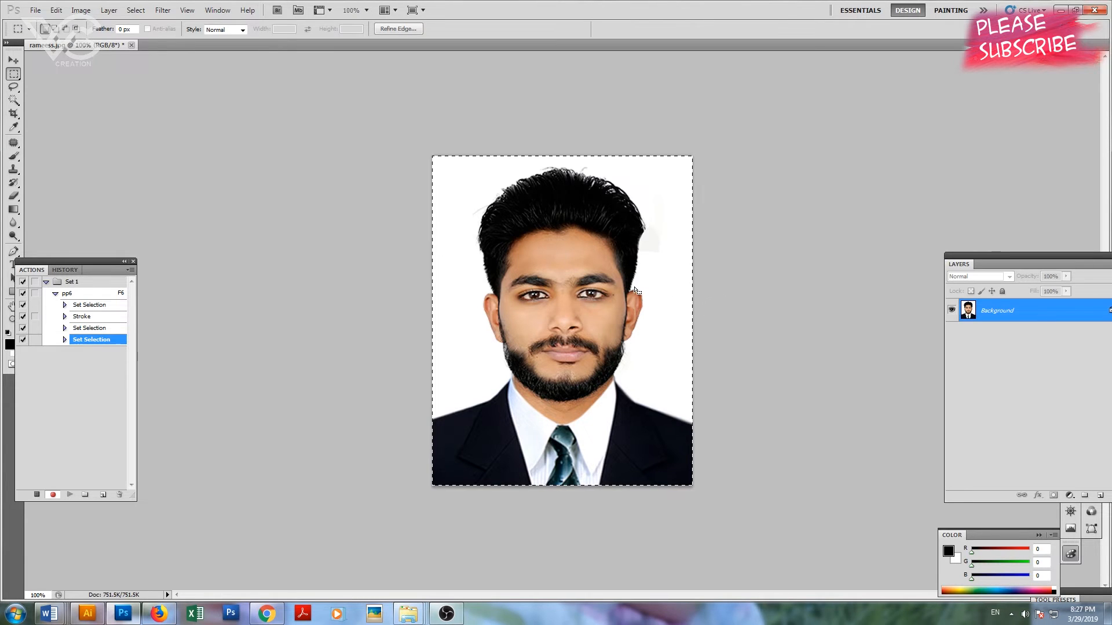
key(ctrl+c)
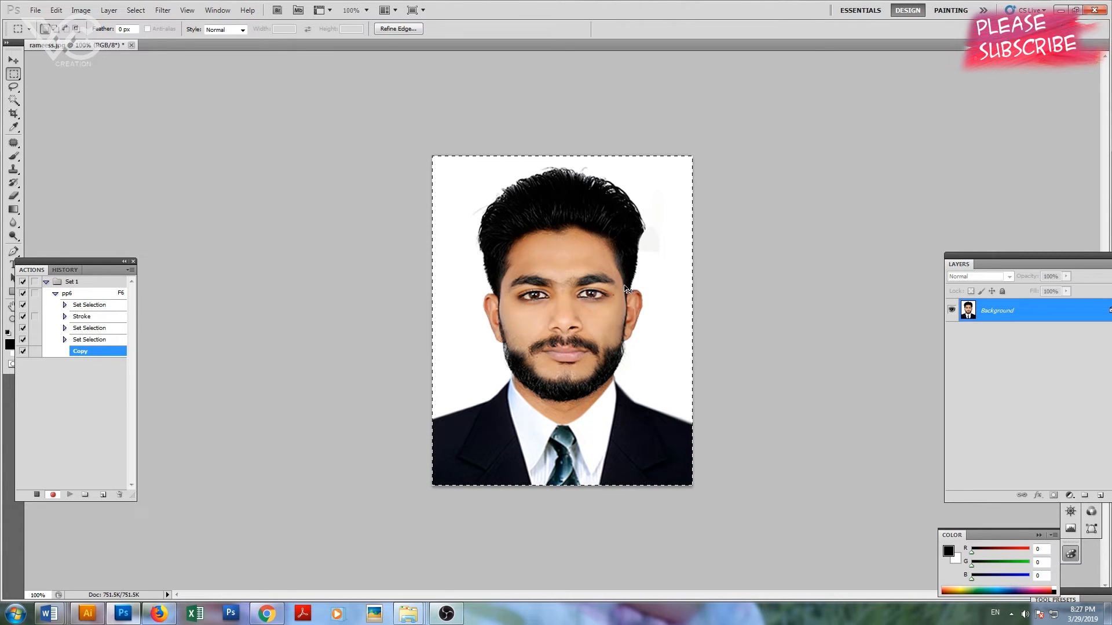
Step: Create a new document from the Photo preset, Landscape 4 x 6 at 300 pixels/inch, and paste the portrait into it
key(ctrl+n)
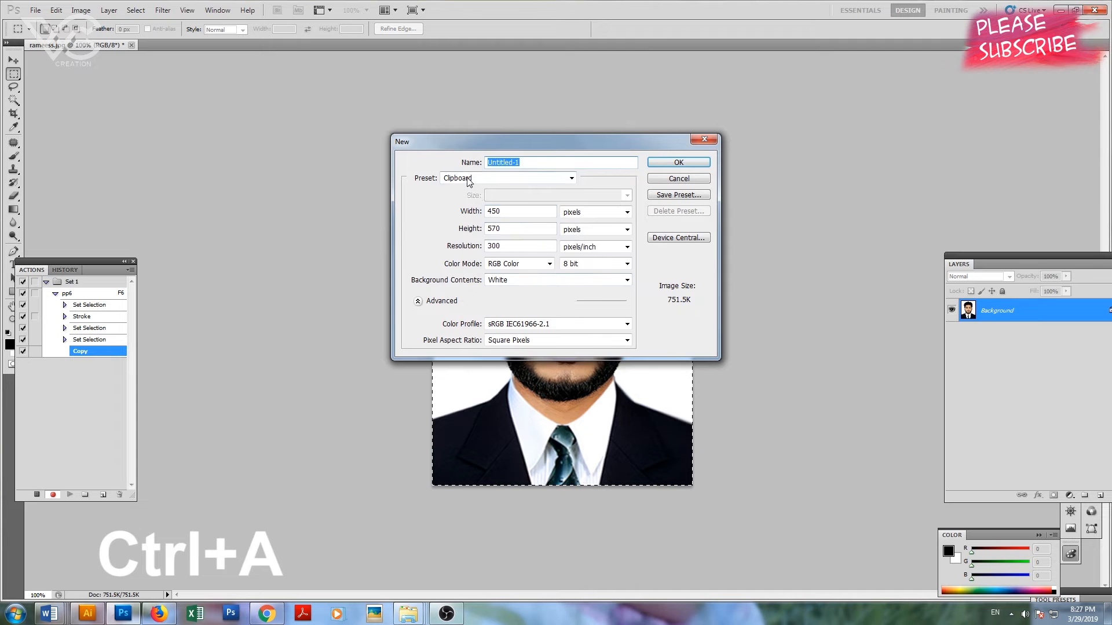
click(572, 178)
click(524, 224)
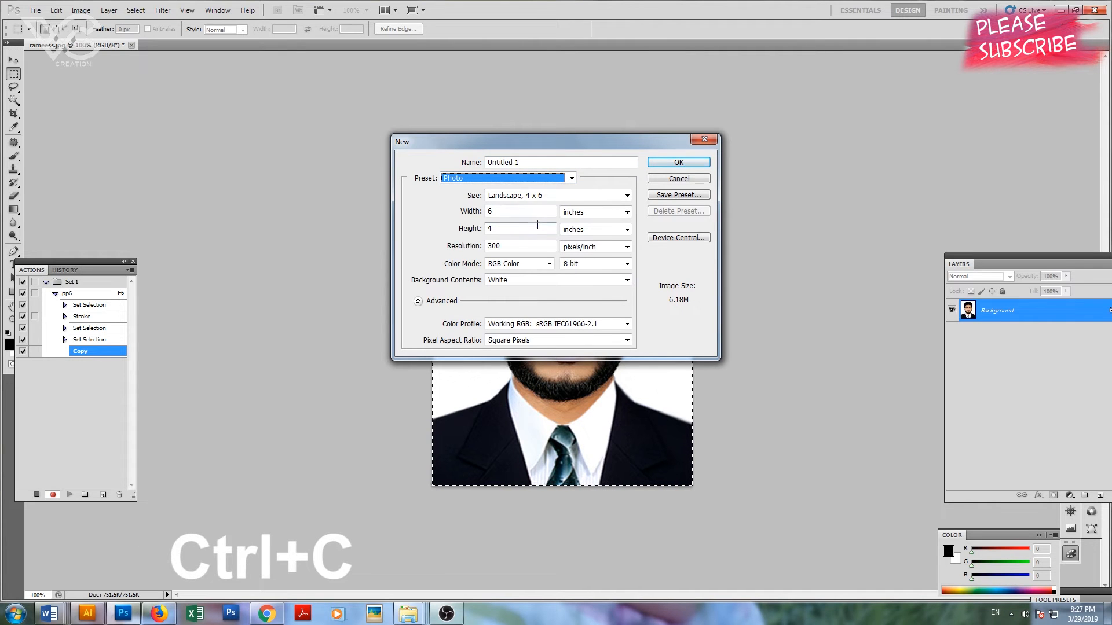
click(663, 162)
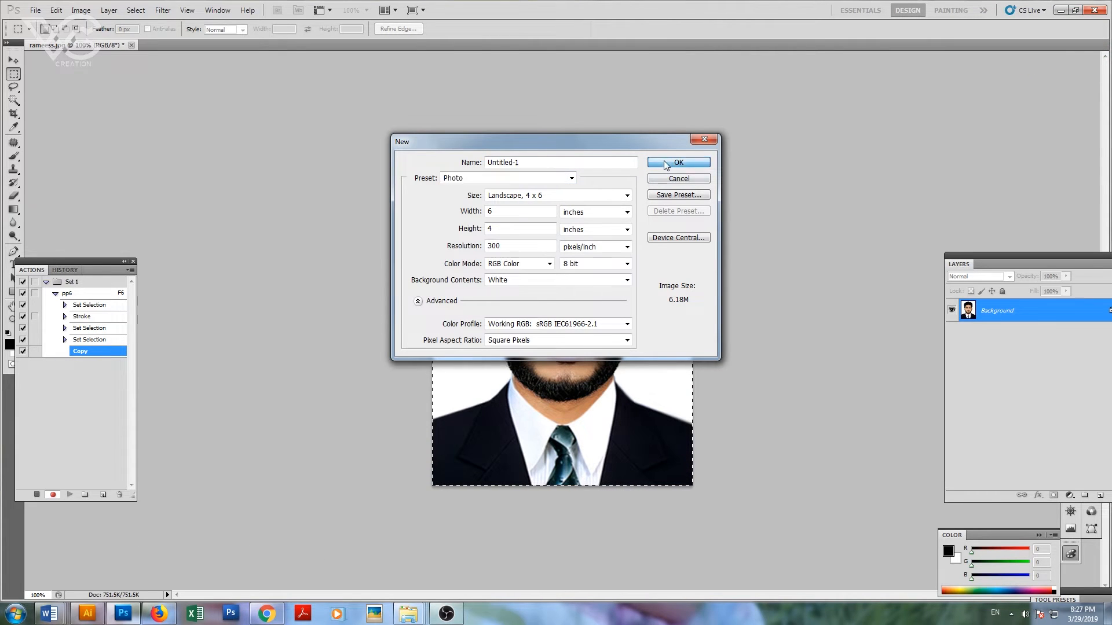
key(ctrl+v)
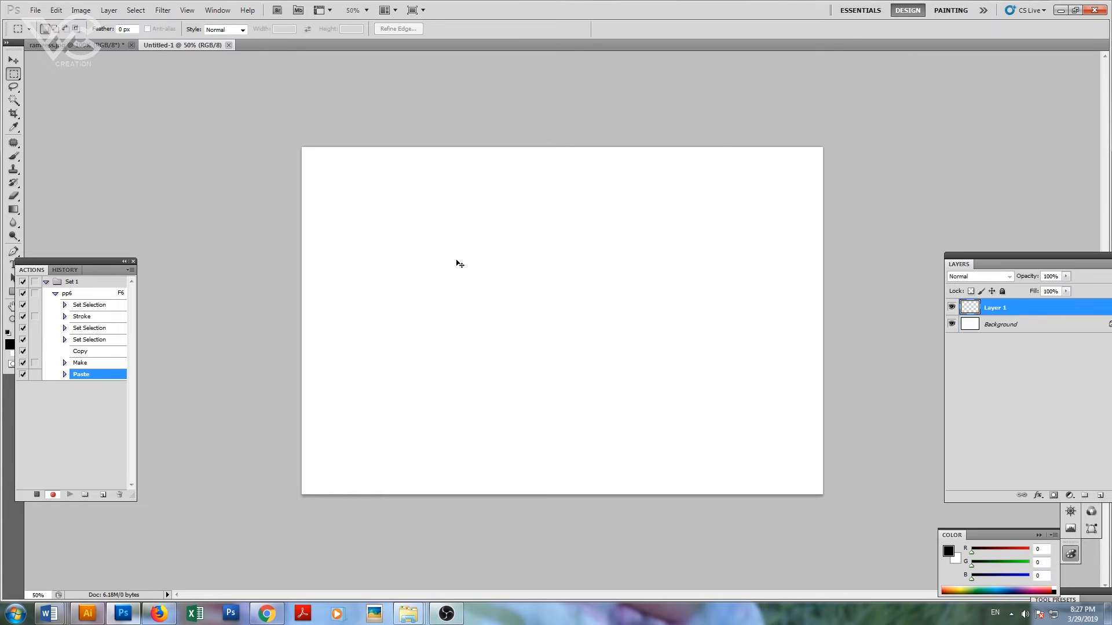
Step: Move the pasted portrait to the canvas's upper-left corner and scale it proportionally to about 94.6%
click(20, 60)
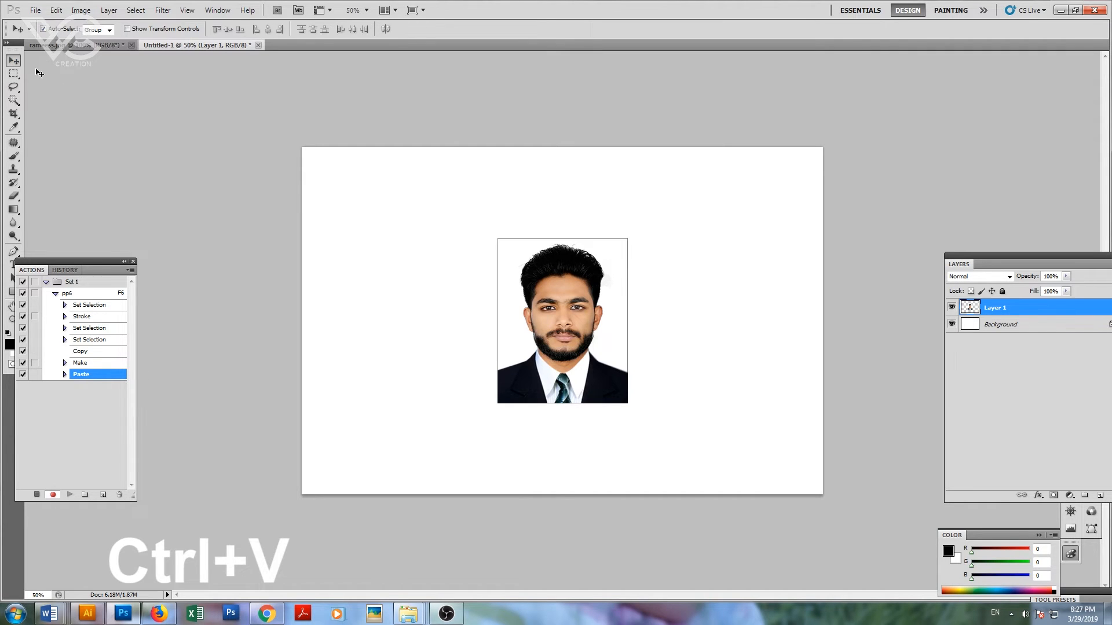
key(ctrl+t)
drag(577, 295, 410, 214)
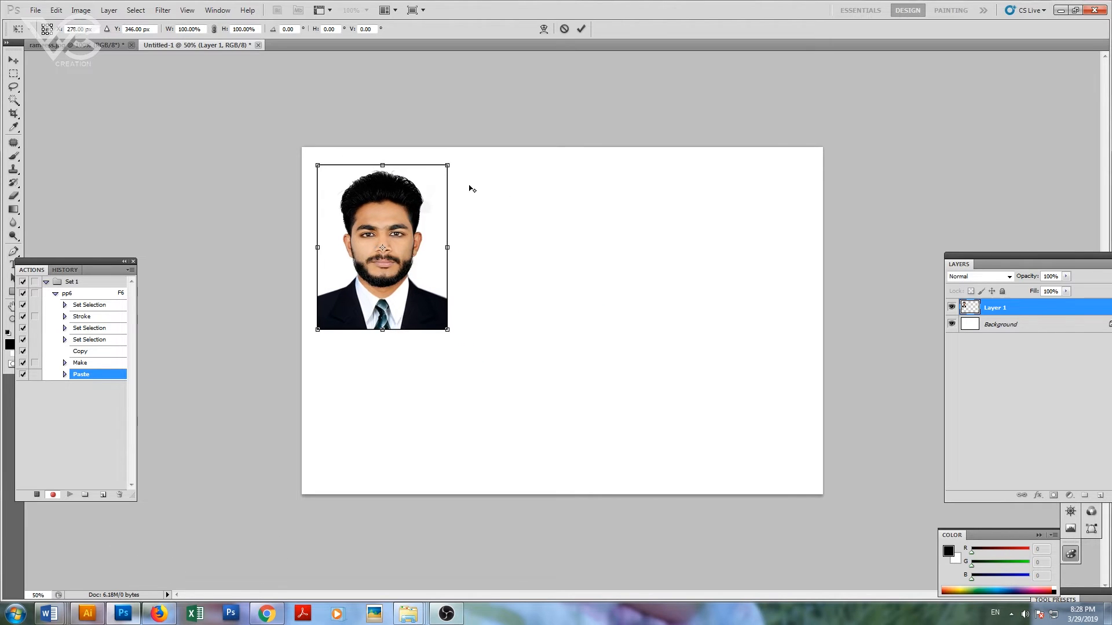
drag(448, 167, 443, 169)
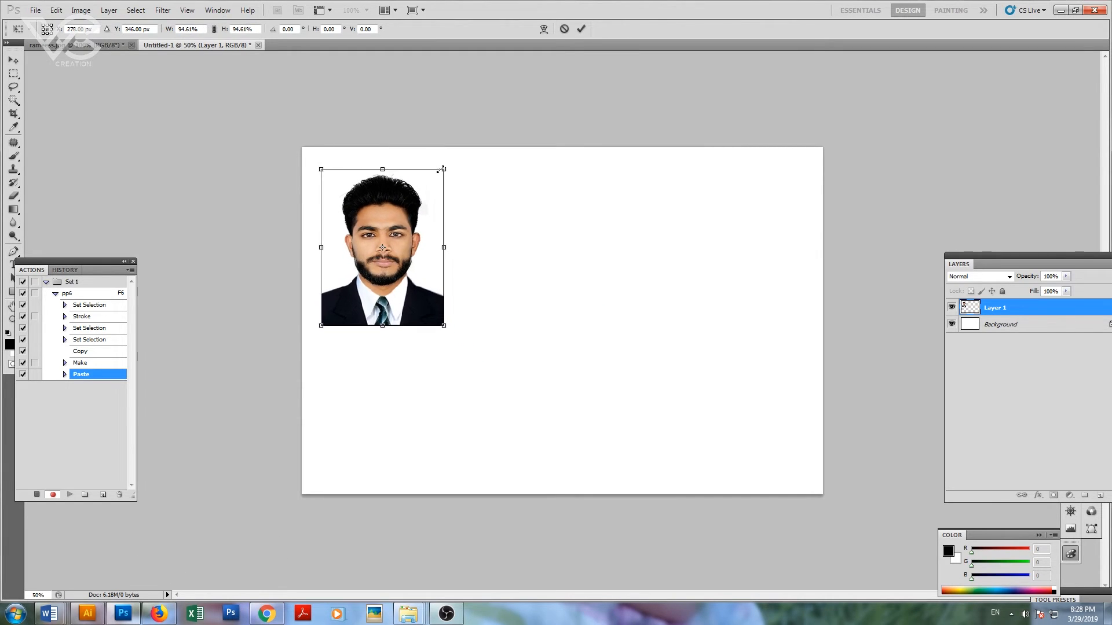
click(580, 29)
Step: Duplicate the portrait directly below the original and copy the pair twice to its right, forming two rows of three
drag(392, 247, 386, 408)
drag(471, 416, 392, 319)
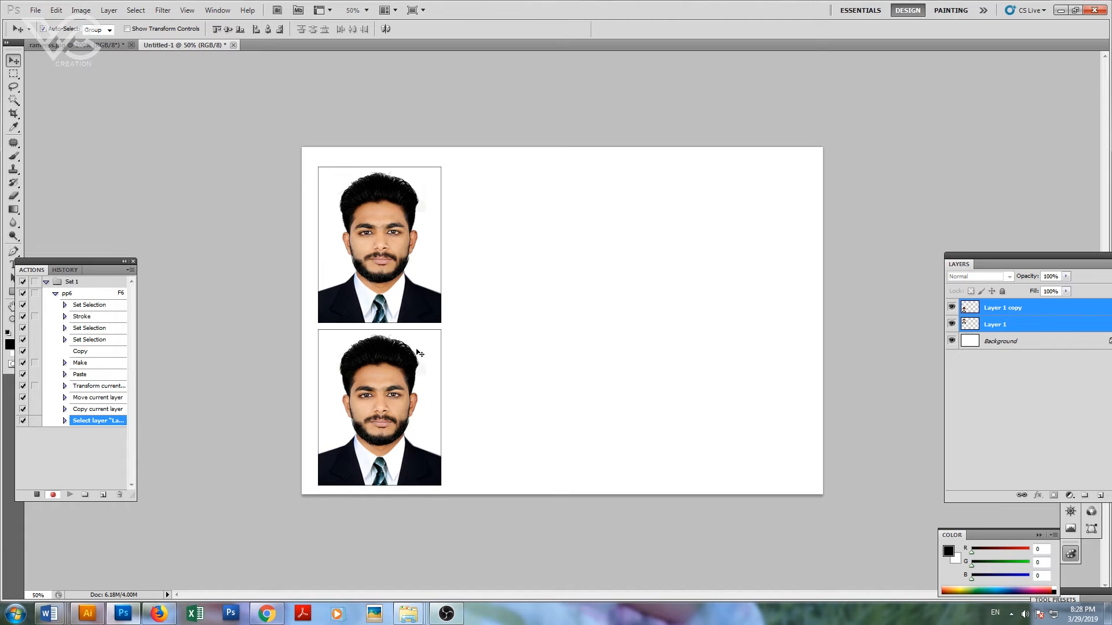
drag(386, 374, 380, 367)
key(ctrl+e)
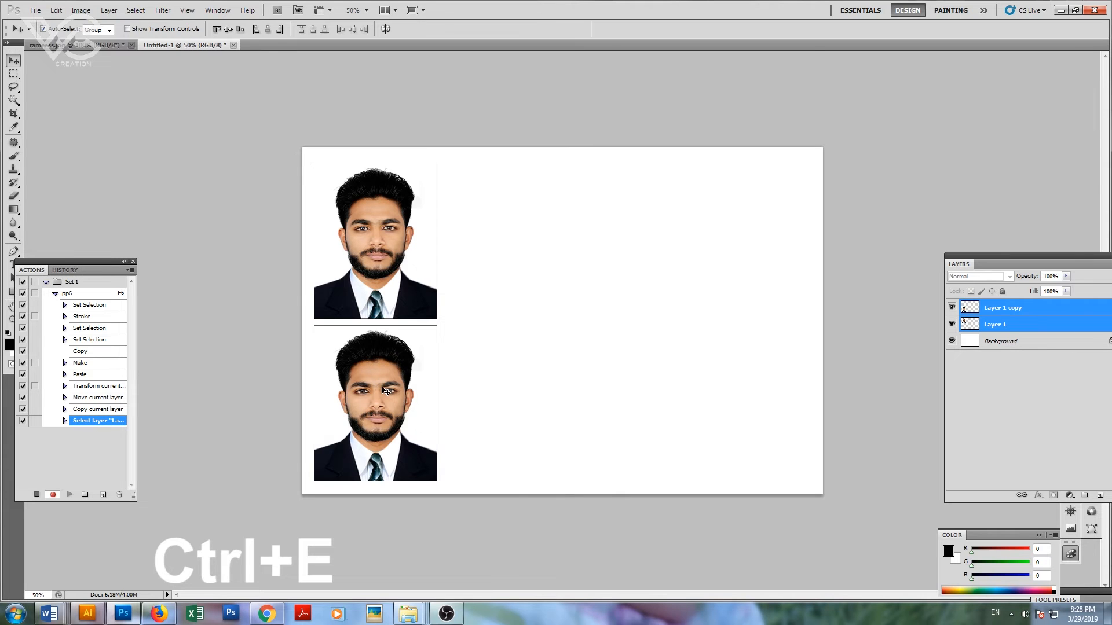
drag(376, 415, 648, 460)
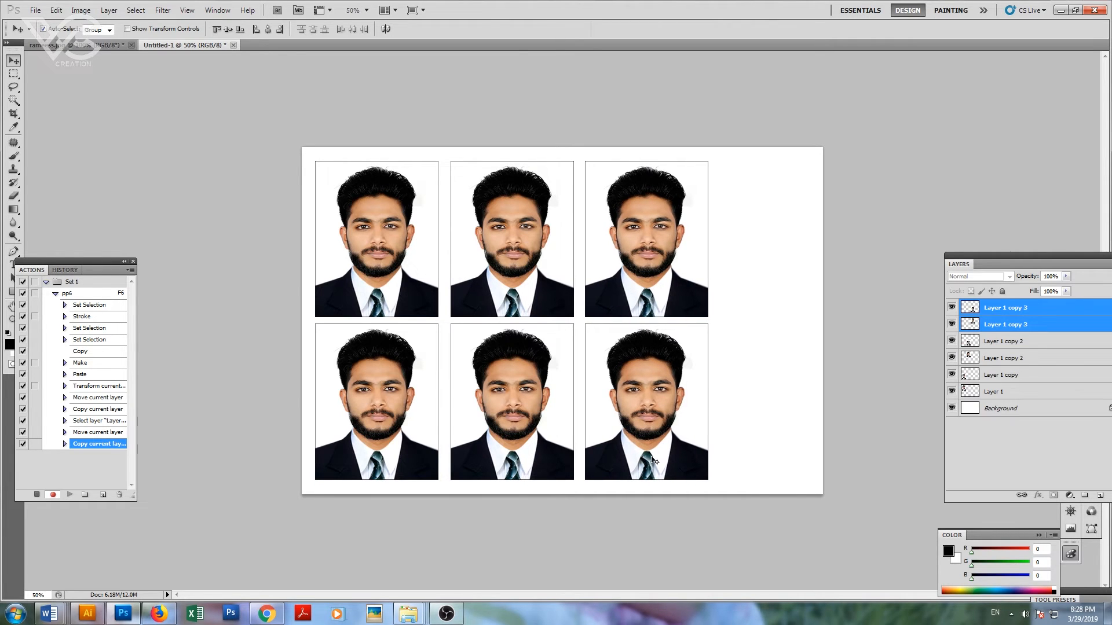
Step: Open the studio banner image id.jpg from the Desktop folder
key(ctrl+o)
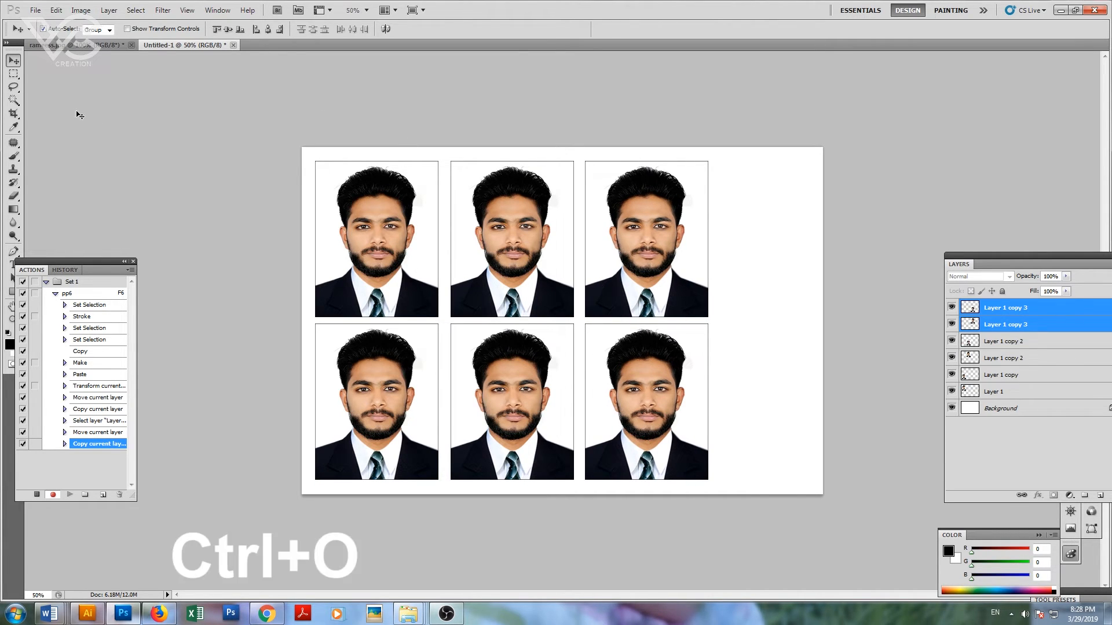
click(35, 10)
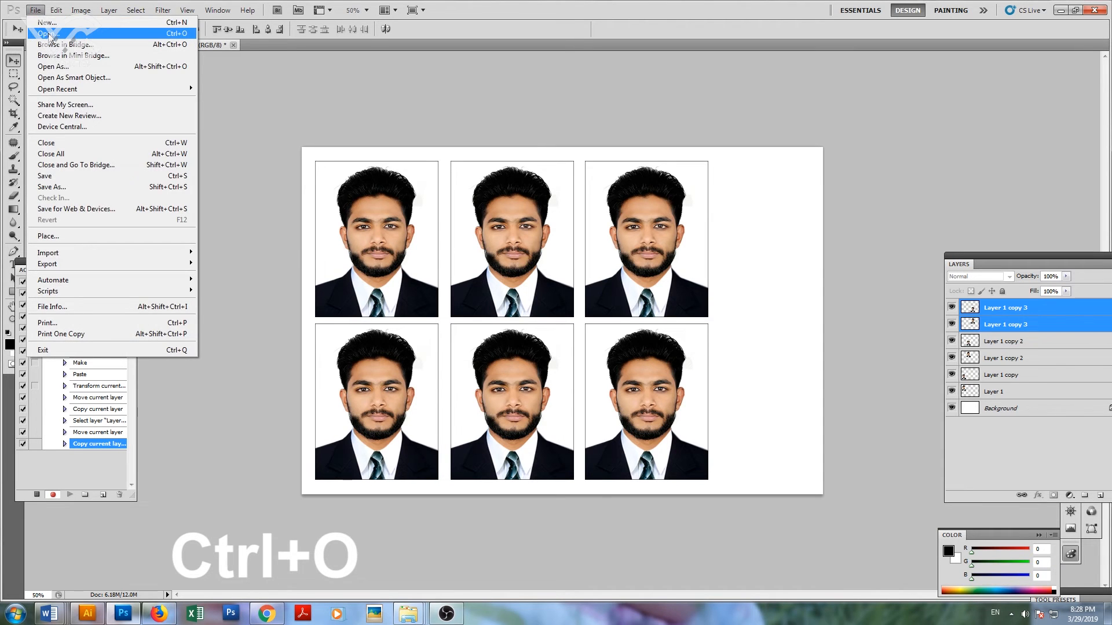
click(49, 34)
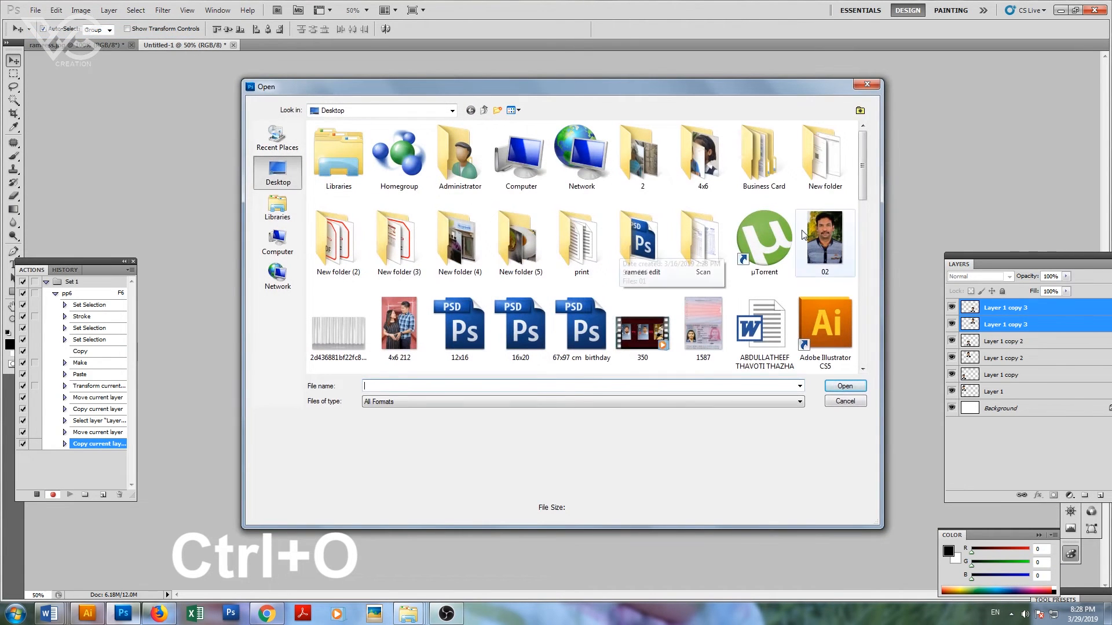
drag(862, 185, 859, 288)
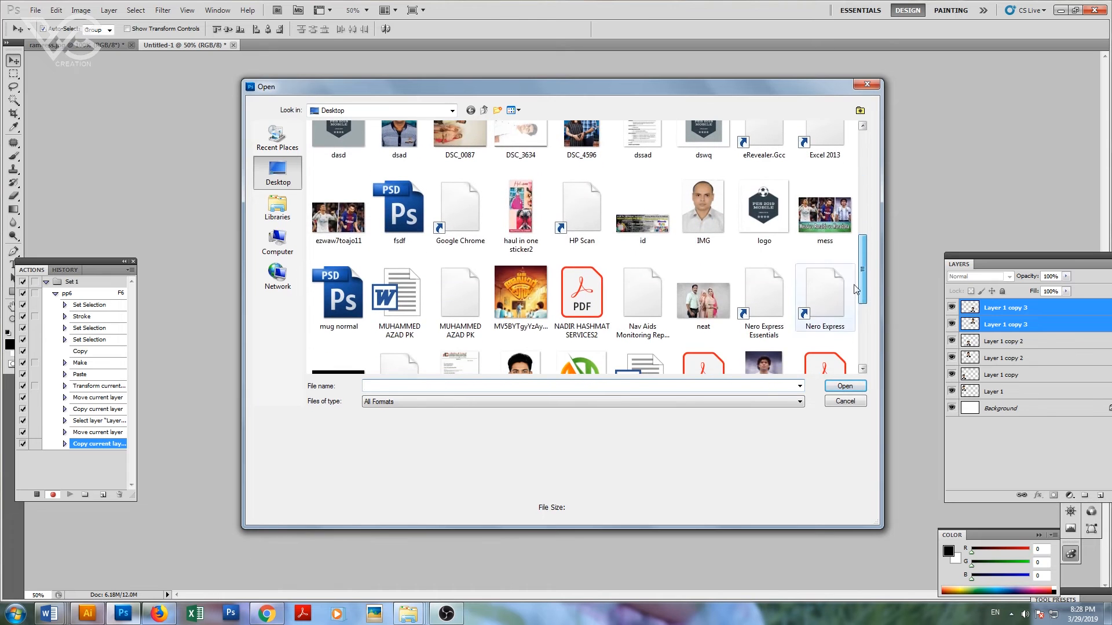
click(642, 217)
click(845, 386)
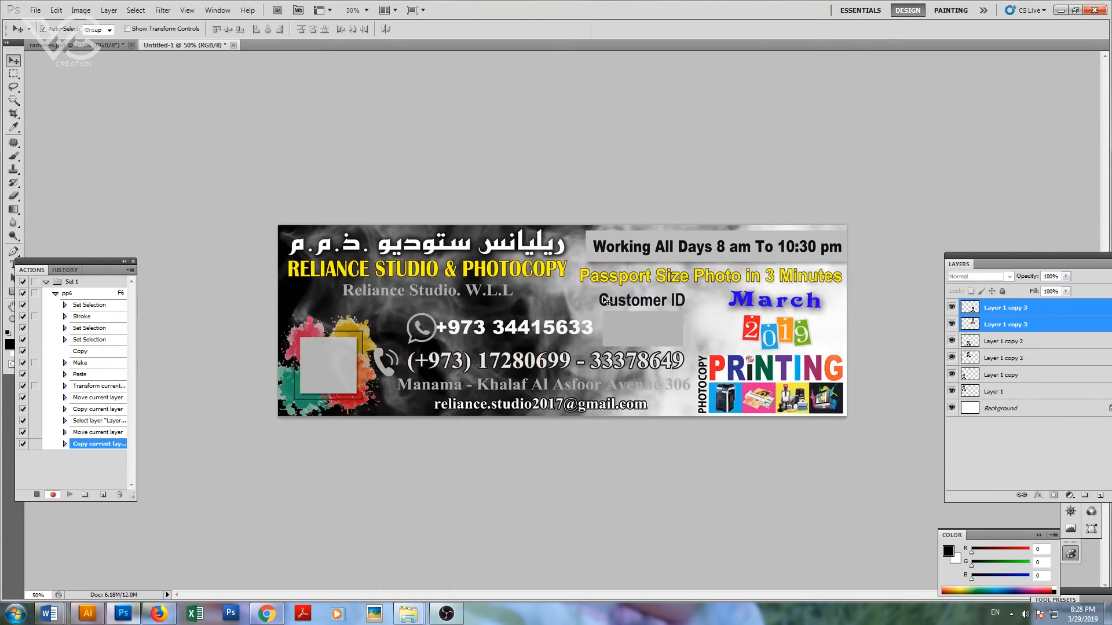
Step: Copy the entire banner image and paste it into the Untitled-1 photo sheet
key(ctrl+a)
key(ctrl+c)
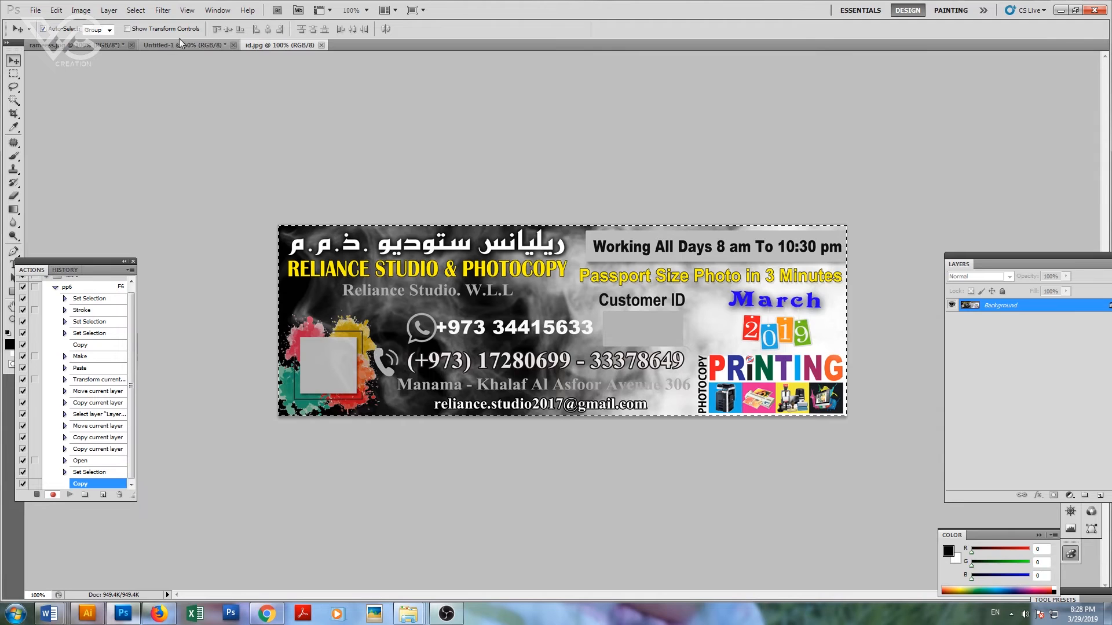
click(168, 44)
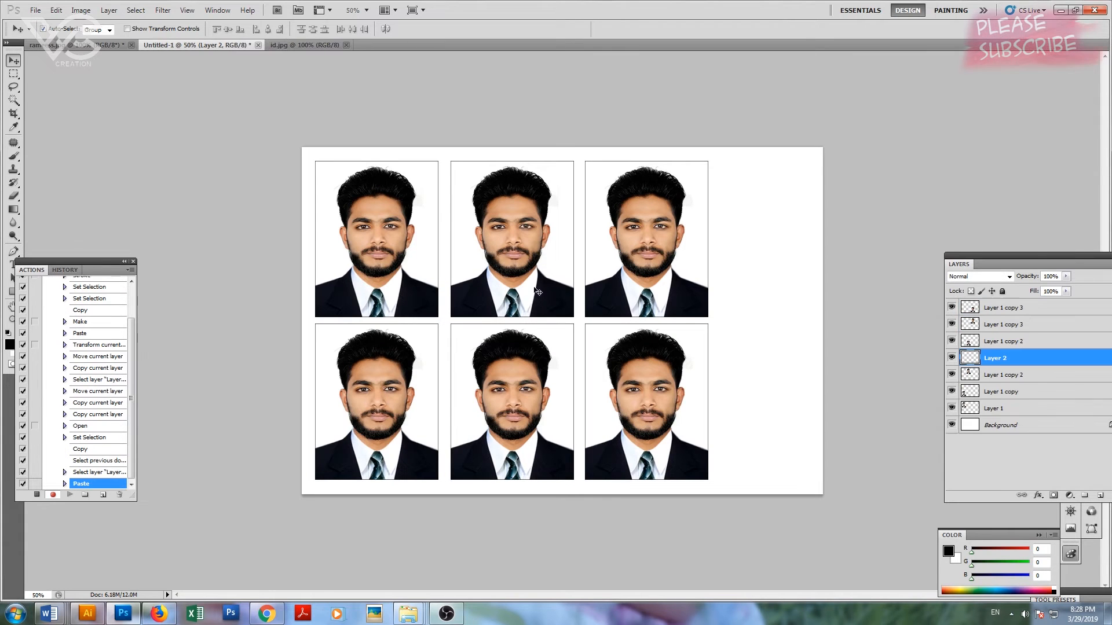
Step: Rotate the pasted studio banner by -90° and move it into the blank strip beside the third column of photos
key(ctrl+v)
key(ctrl+t)
drag(787, 258, 534, 230)
drag(618, 163, 641, 173)
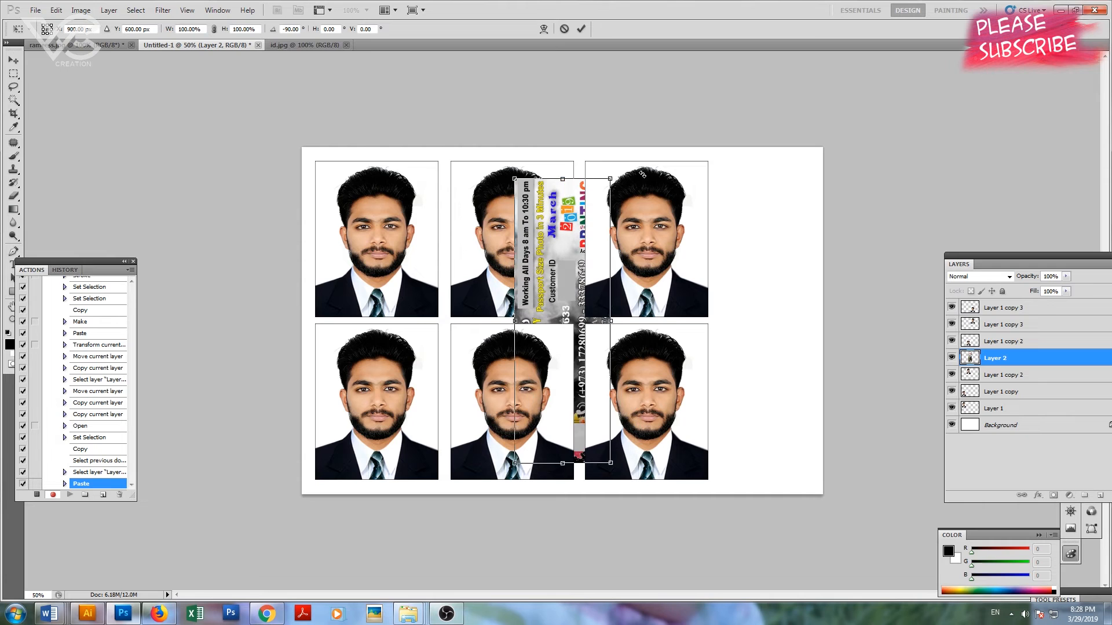
drag(558, 217, 760, 220)
click(580, 28)
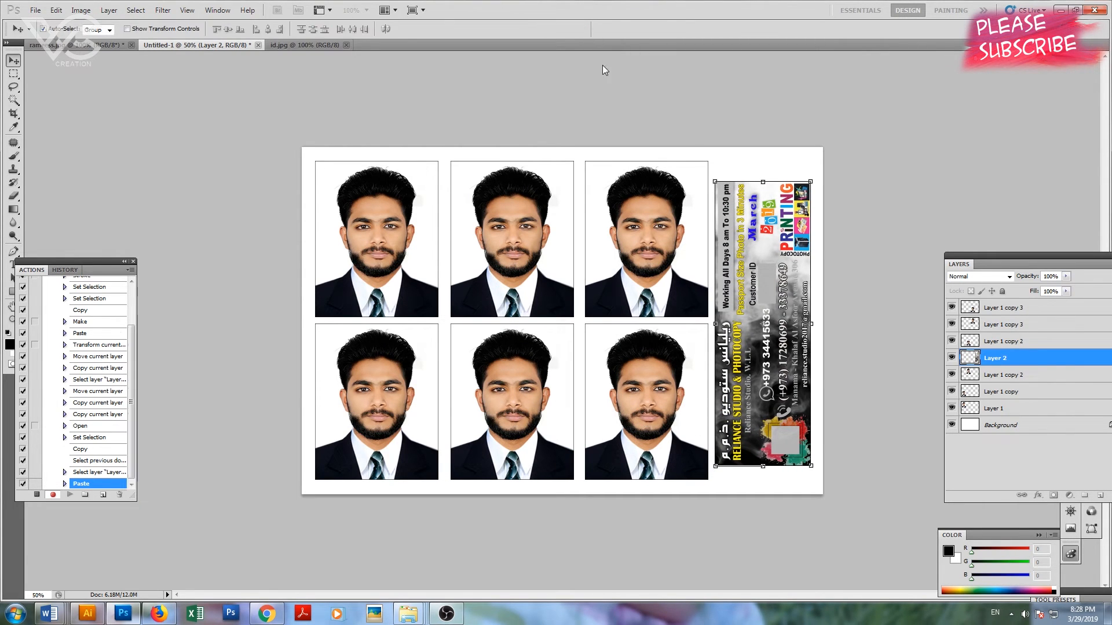
Step: Copy the head-and-shoulders area of the third portrait in the lower row and paste it as a new layer
click(632, 344)
click(14, 73)
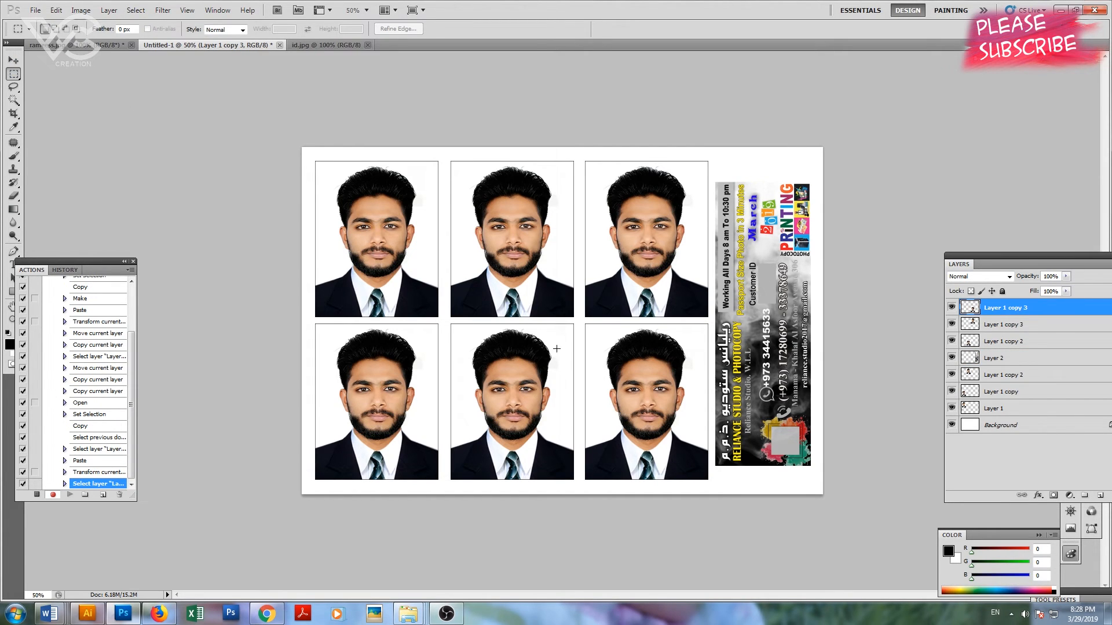
drag(593, 321, 699, 450)
key(ctrl+c)
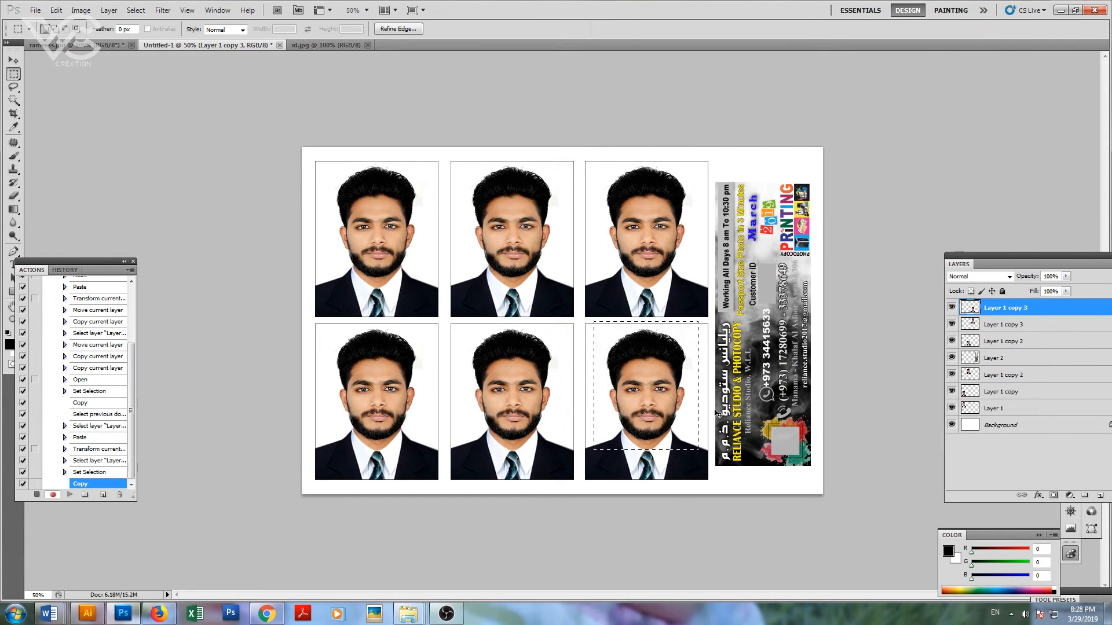
key(ctrl+v)
key(v)
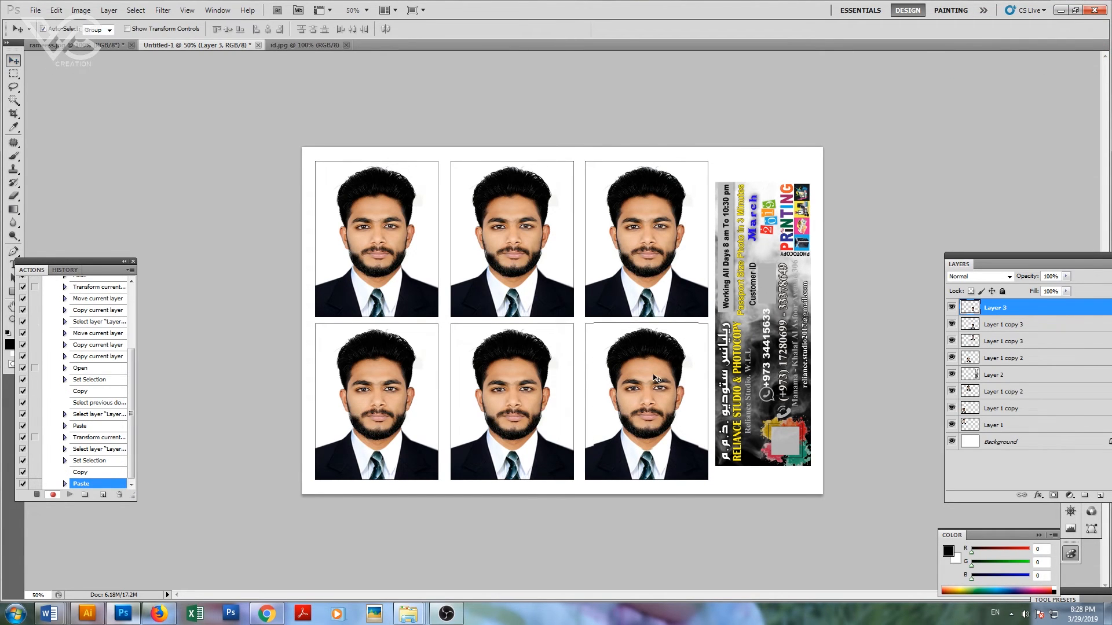
Step: Rotate the pasted head-and-shoulders piece by -90° and place it over the grey box at the banner's lower end
key(ctrl+t)
drag(743, 366, 619, 291)
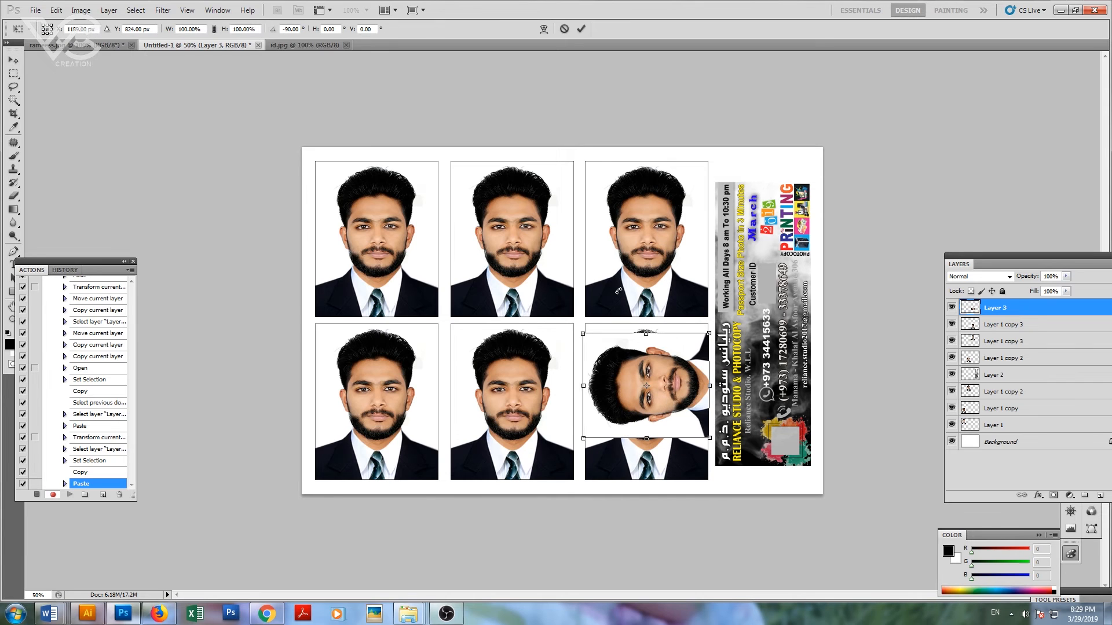
drag(706, 377, 795, 423)
click(581, 28)
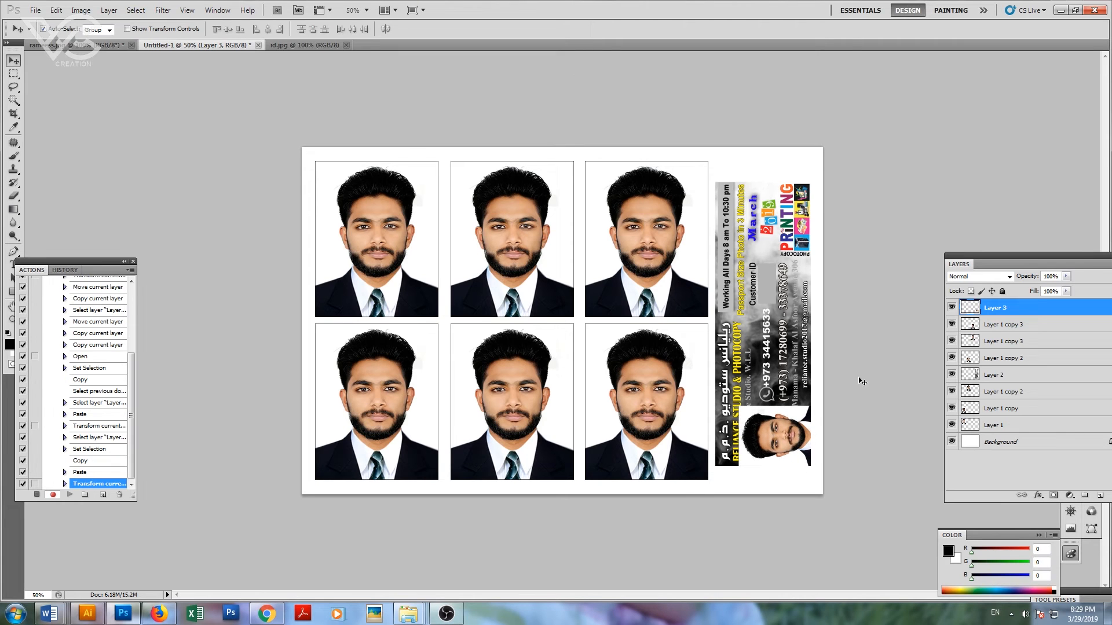
Step: Merge all layers except Background into one layer and stop recording the action
shift+click(1017, 428)
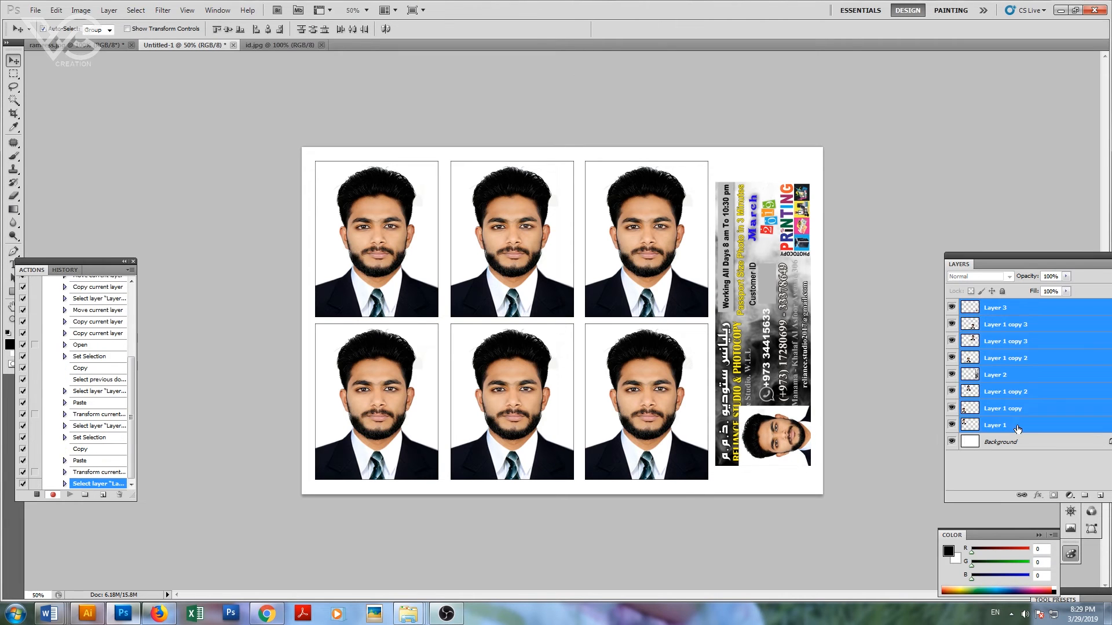
right_click(1017, 428)
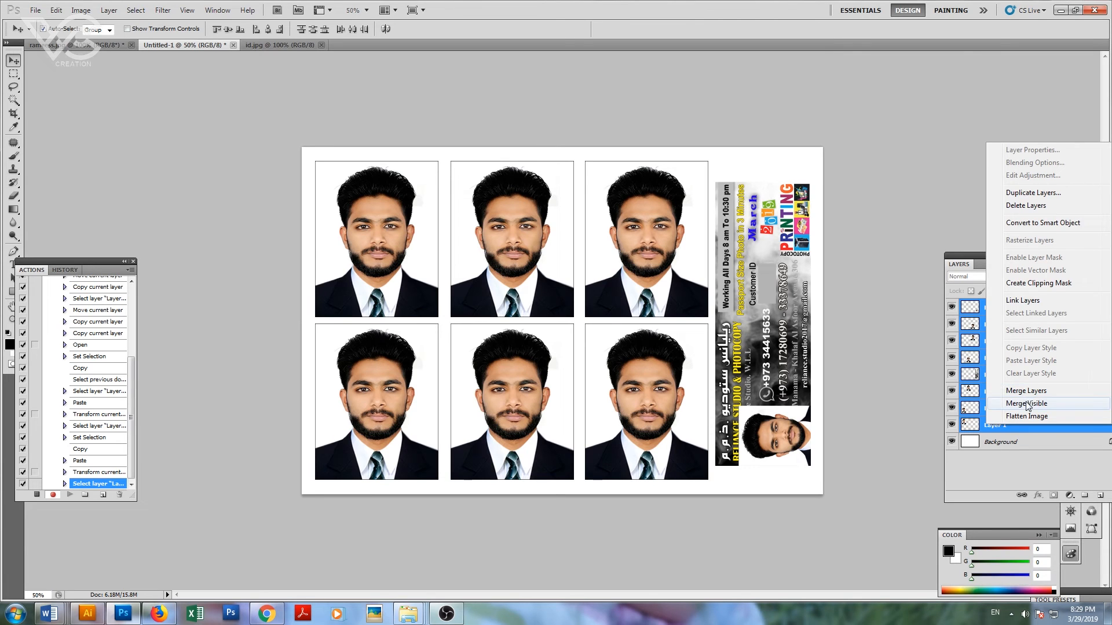
click(1027, 392)
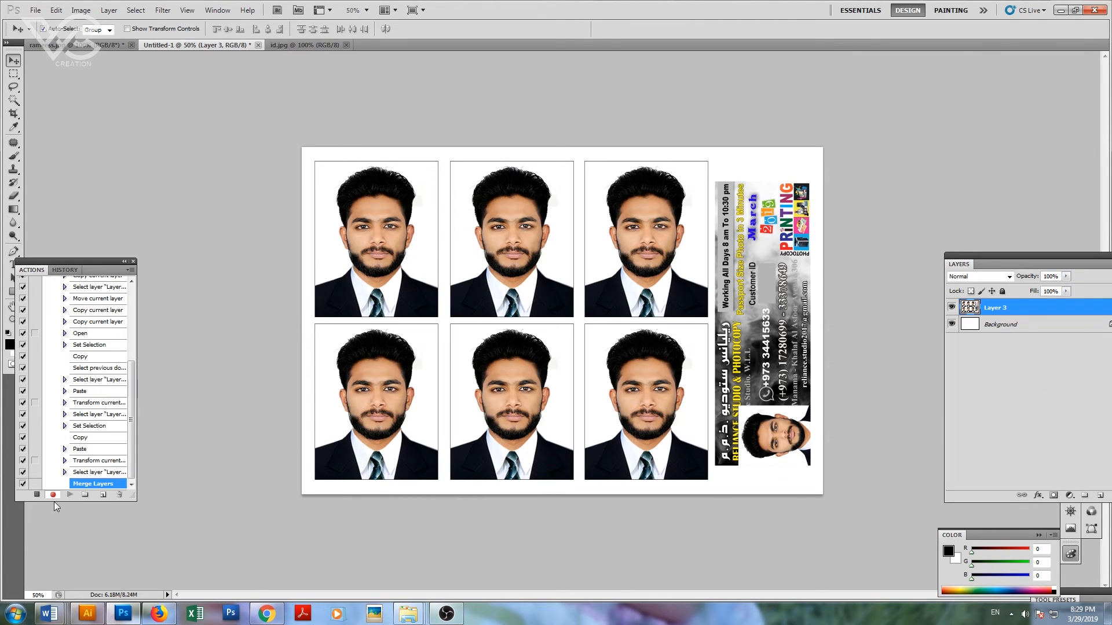
click(36, 495)
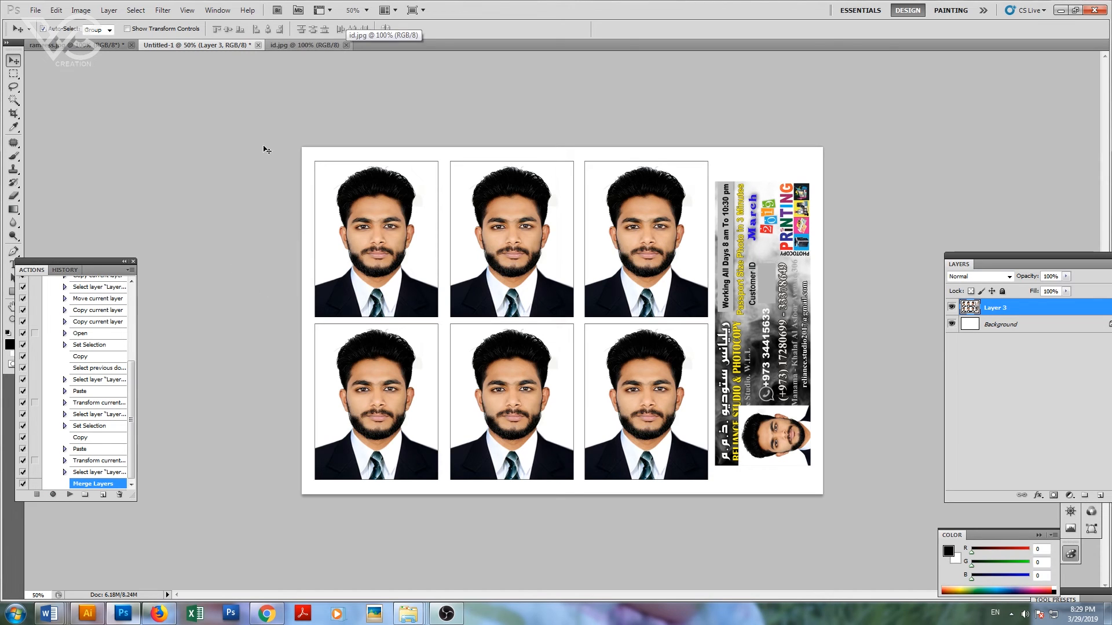
Step: Close the Untitled-1 sheet, id.jpg and the portrait image without saving changes
click(259, 46)
click(544, 233)
click(220, 45)
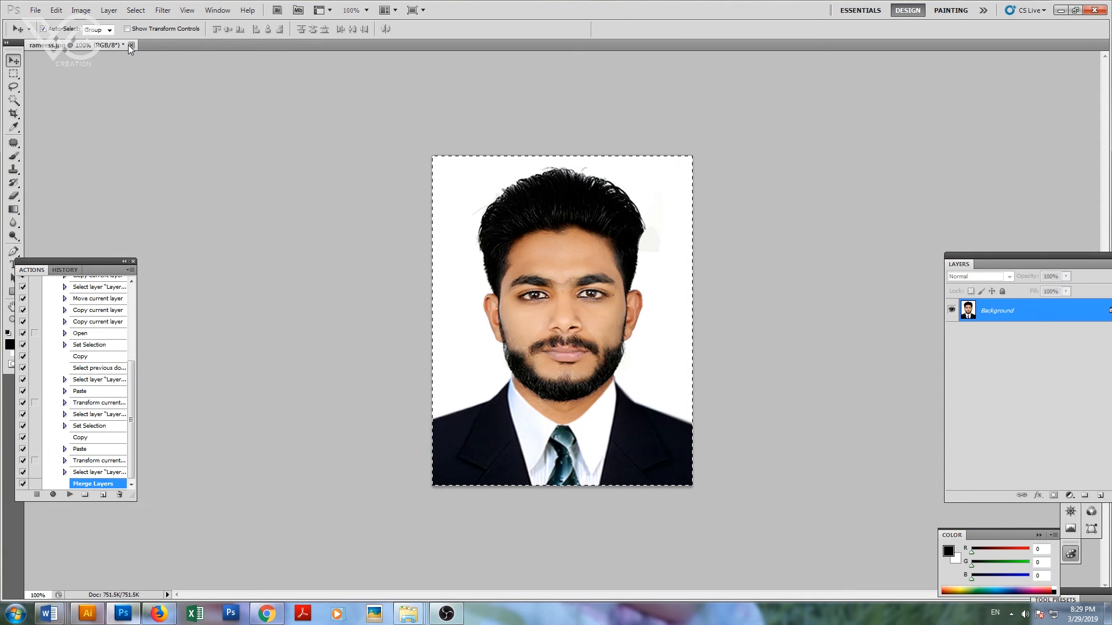
click(131, 46)
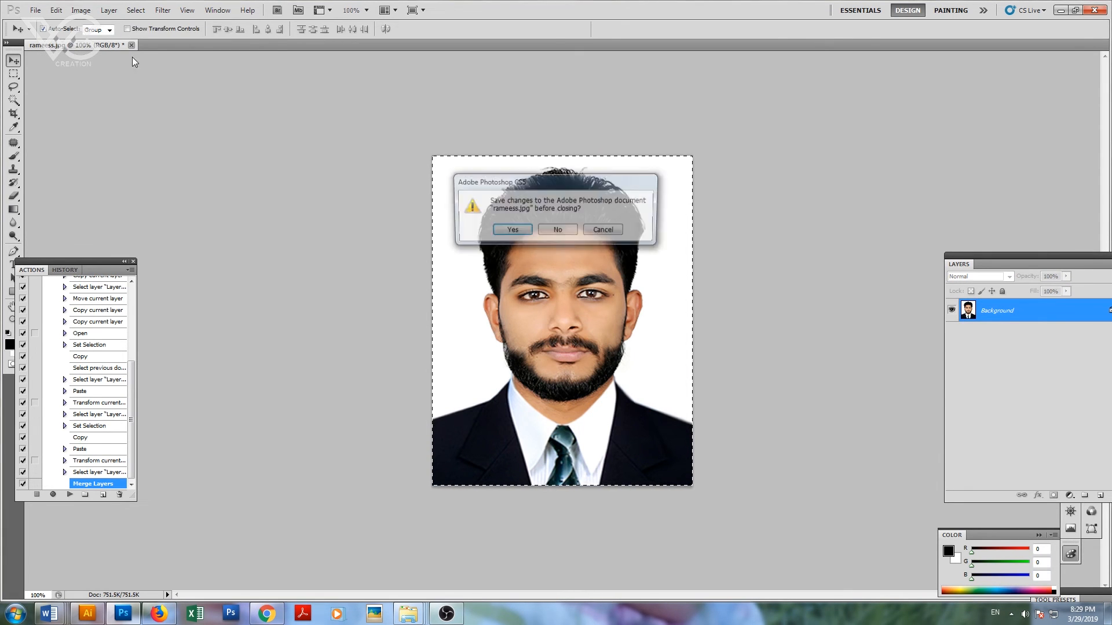
click(551, 232)
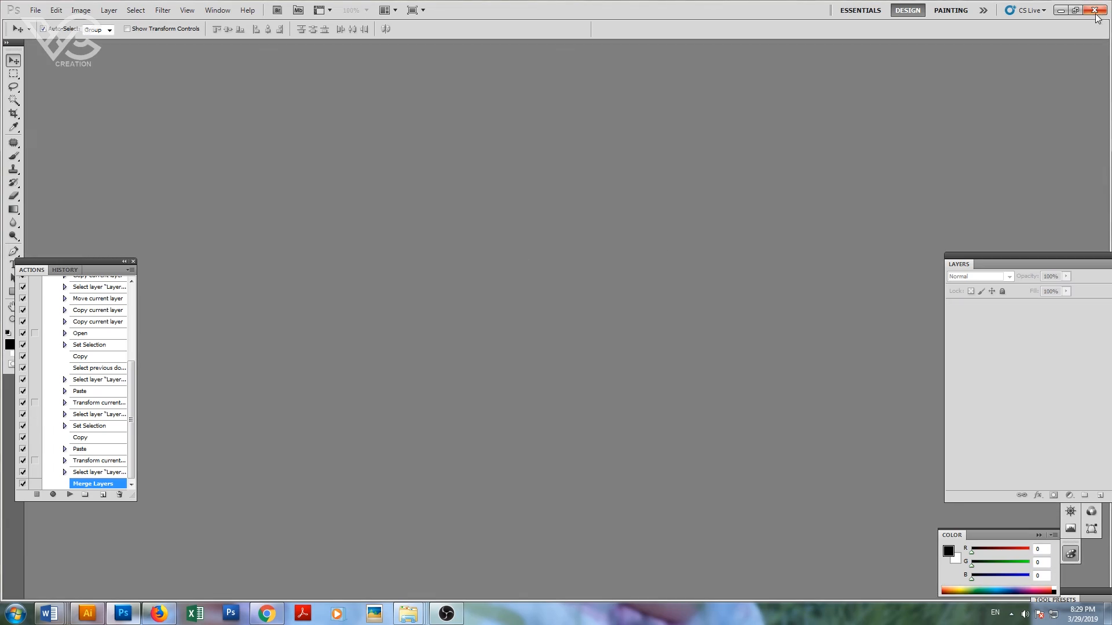
Step: Minimize the workspace and open the portrait file from the desktop in Photoshop
click(1061, 13)
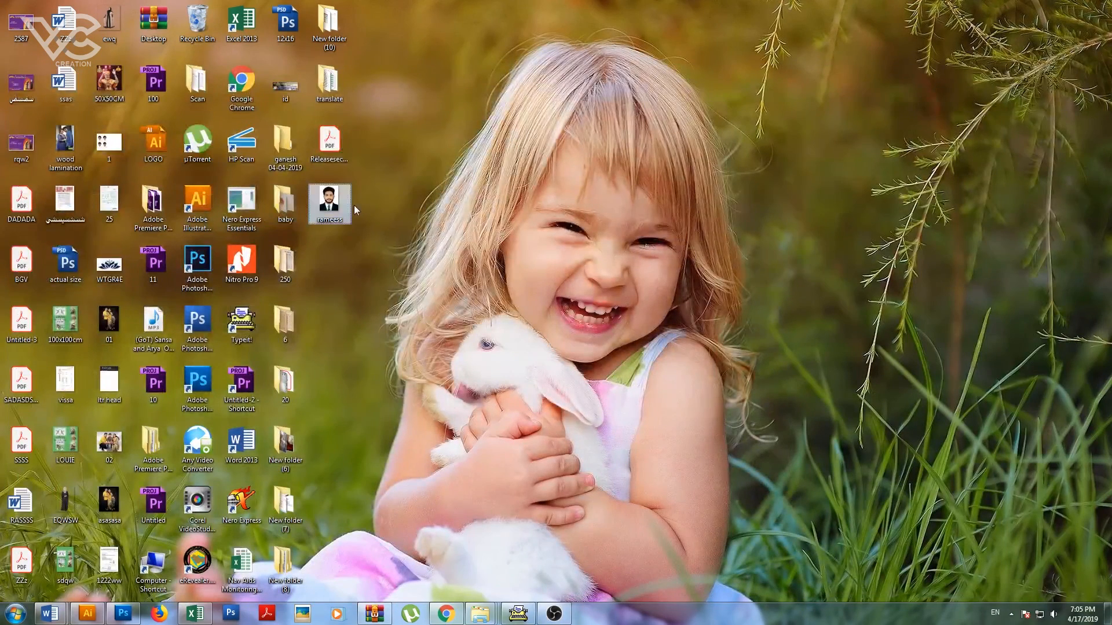
mouse_move(354, 205)
mouse_down()
mouse_move(340, 347)
mouse_move(369, 195)
mouse_up()
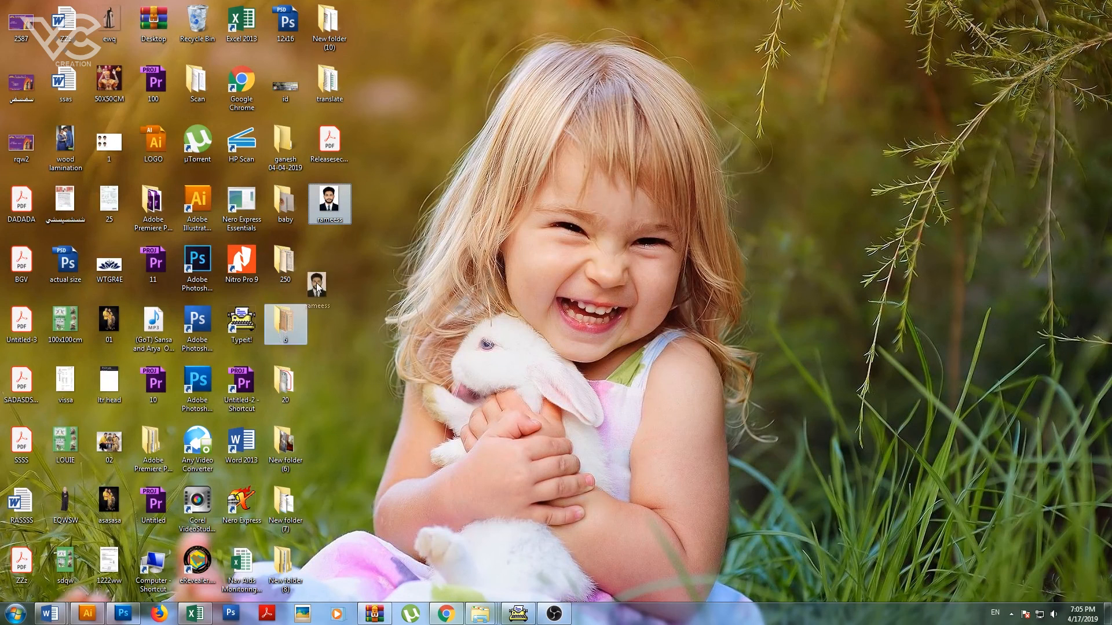
double_click(206, 388)
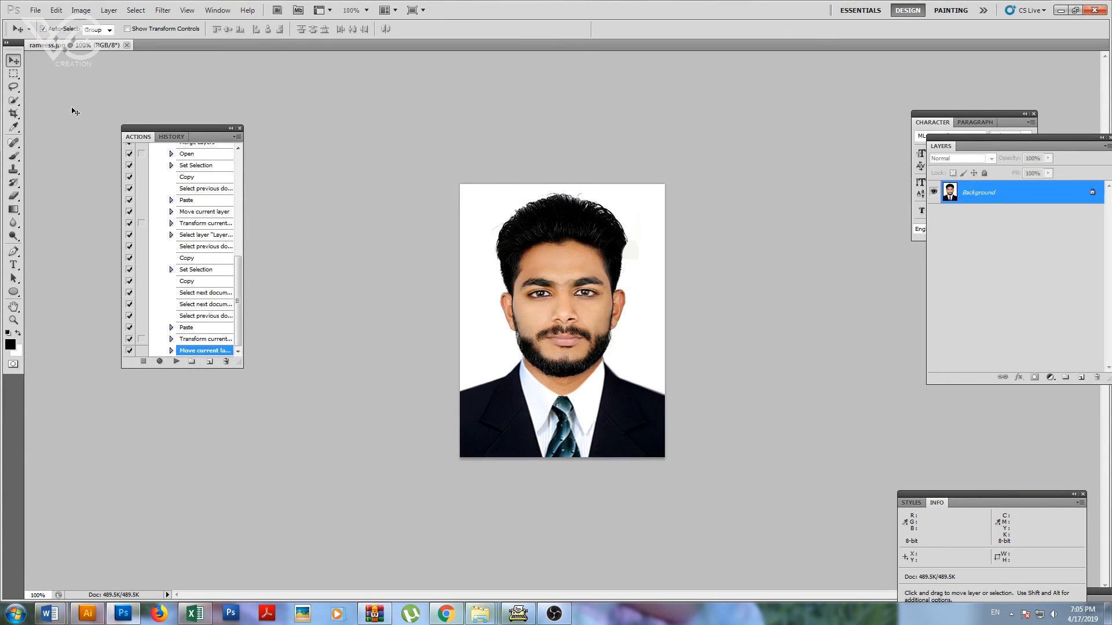
Step: Crop the entire portrait to 1.5 x 1.9 in at 300 pixels/inch
click(14, 114)
drag(460, 185, 939, 615)
key(Return)
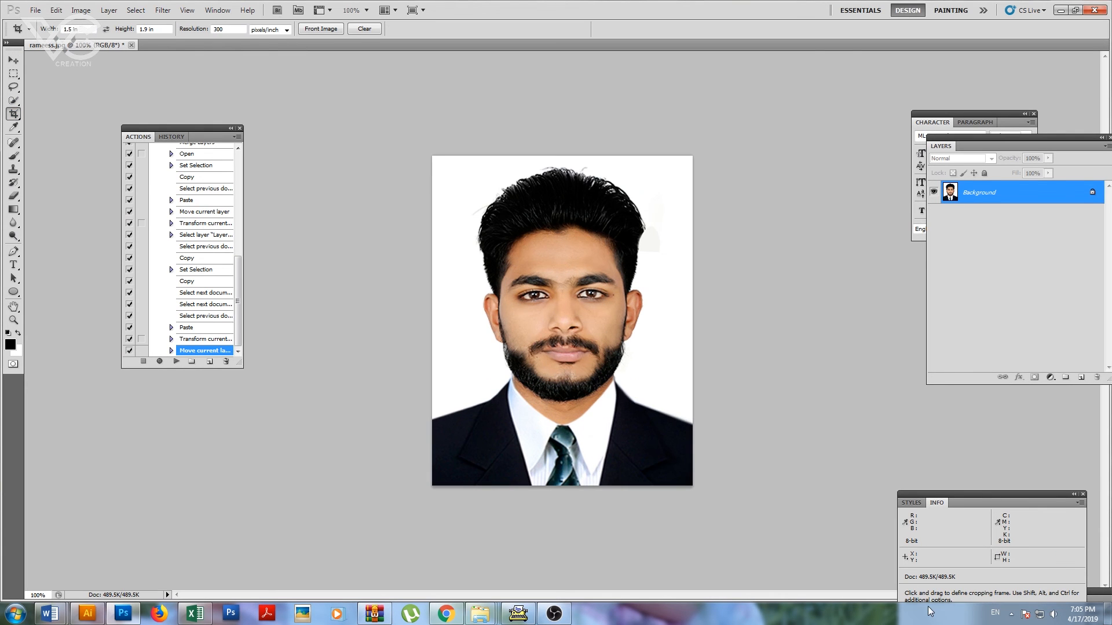
Step: Run the pp6 action on the cropped portrait to build the six-photo sheet with the studio banner
key(F2)
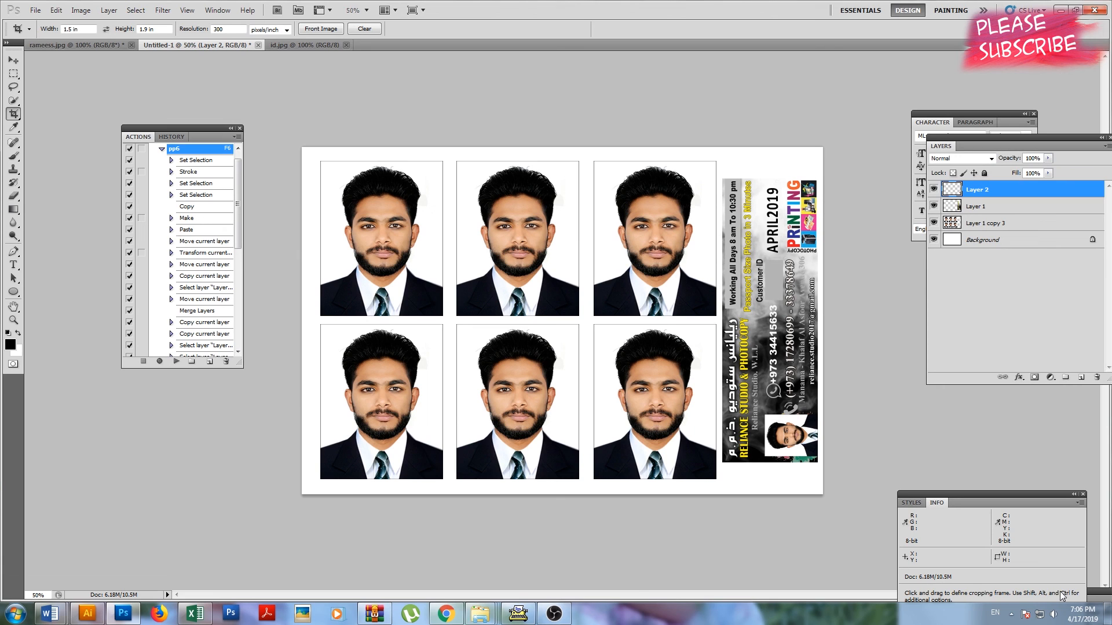
mouse_move(566, 620)
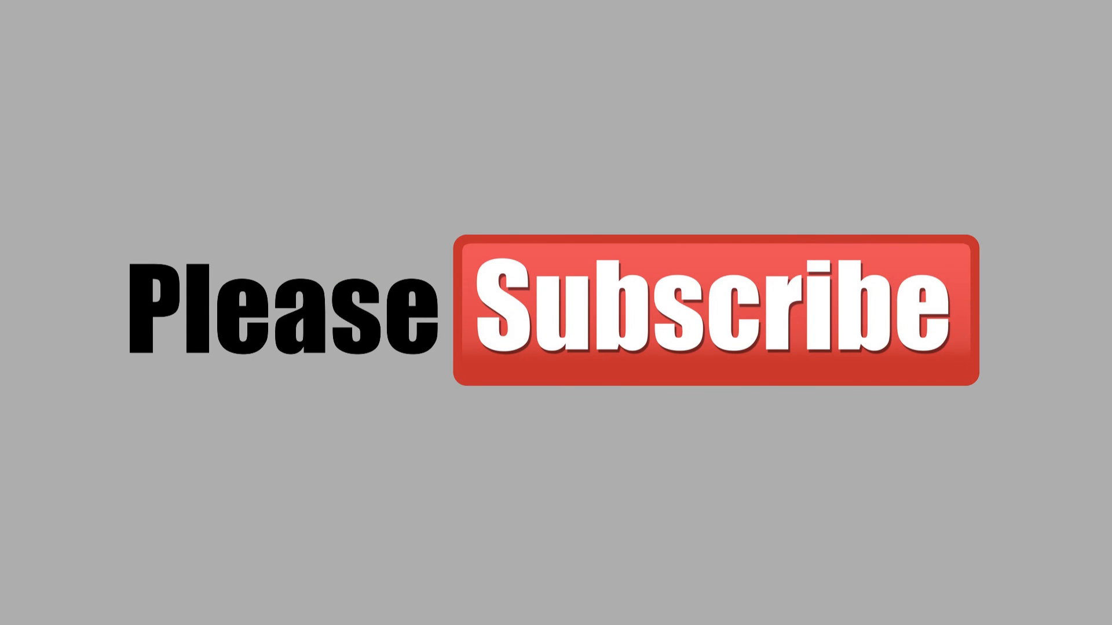